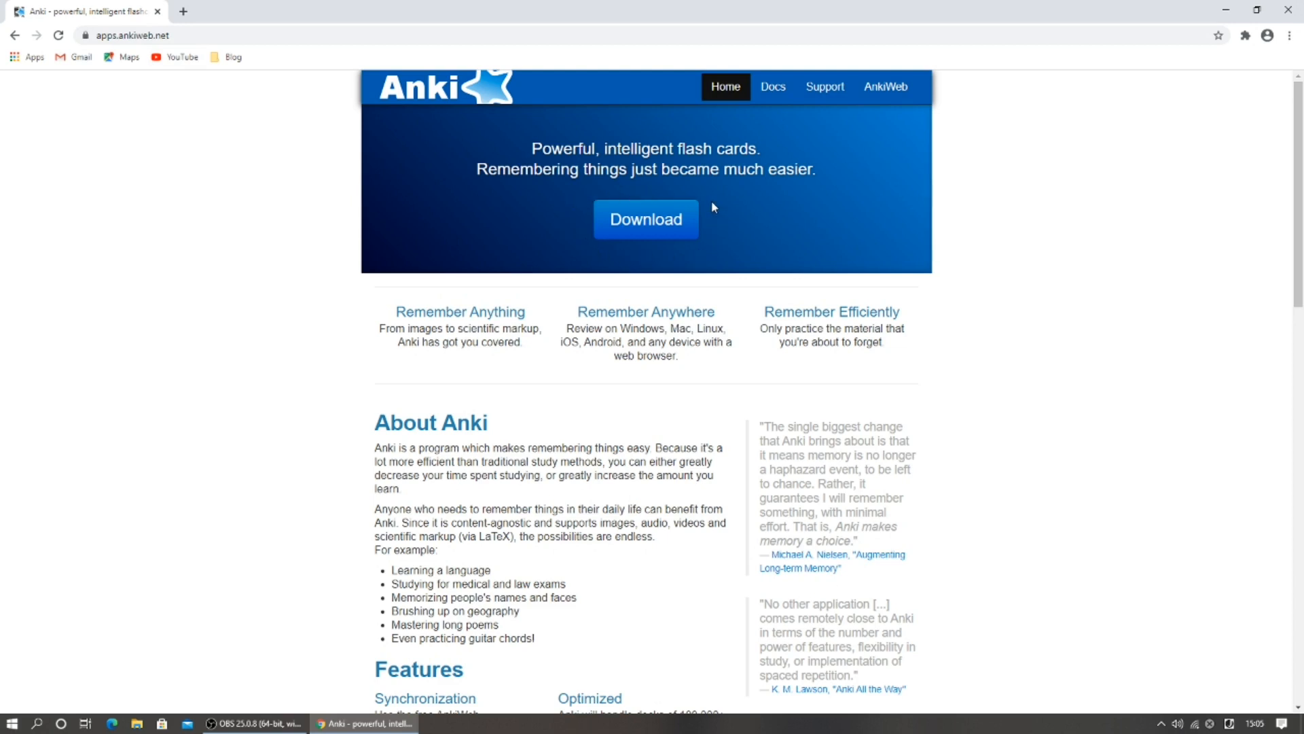
Download the 2.1.35-standard release of Anki for 64 bit Windows 7/8/10 and run the installer.
{"action": "left_click", "coordinate": [680, 216]}
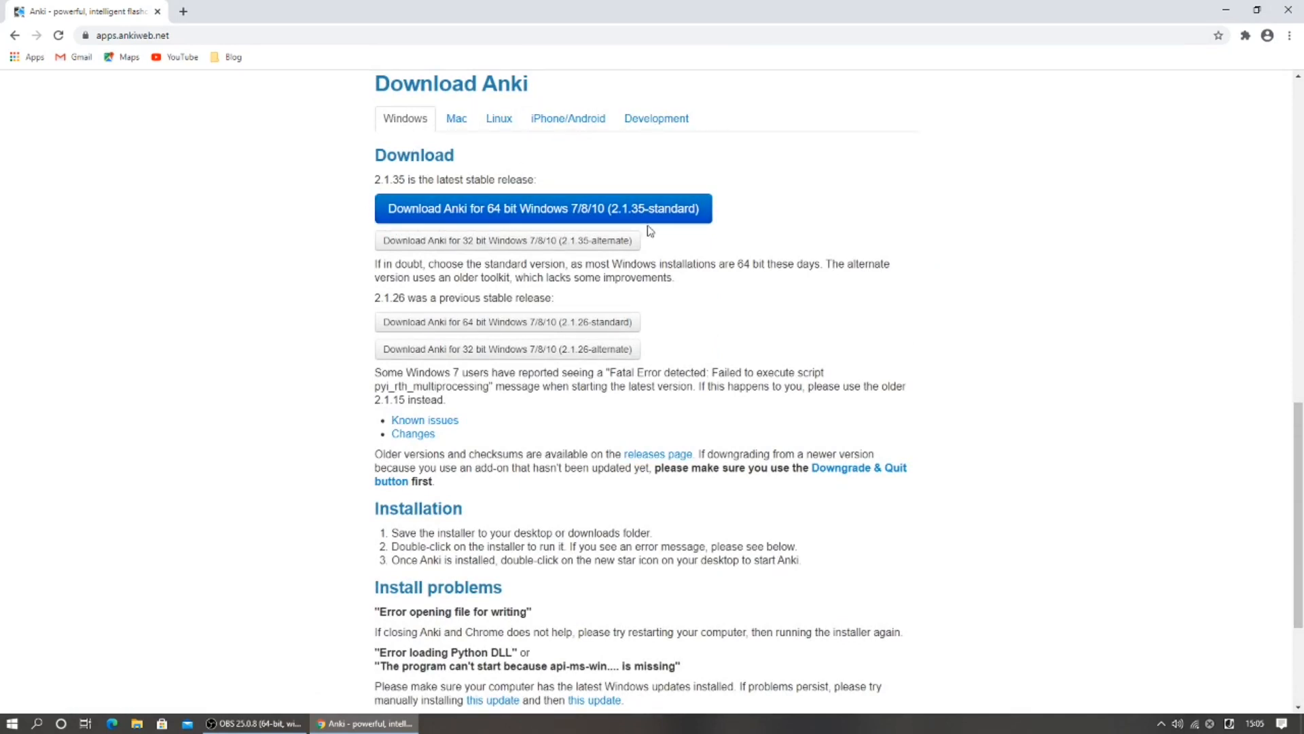
{"action": "left_click", "coordinate": [432, 213]}
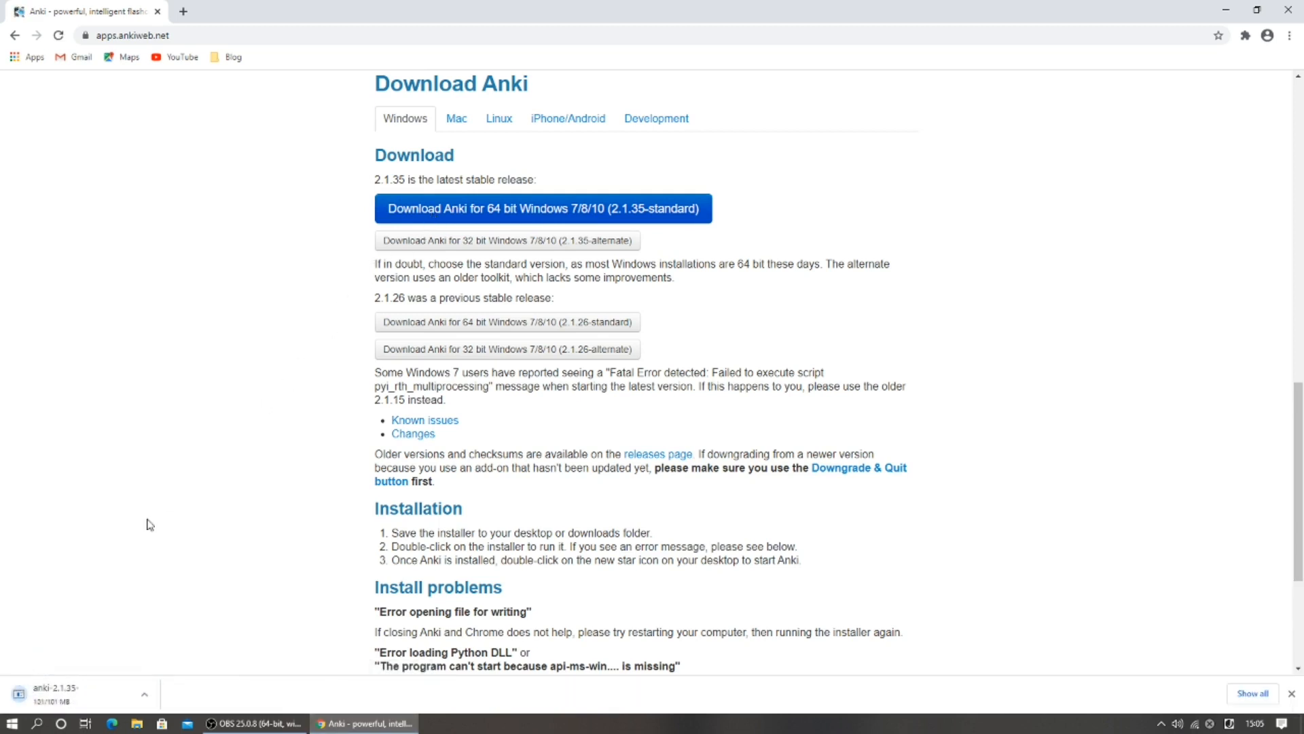
{"action": "left_click", "coordinate": [68, 693]}
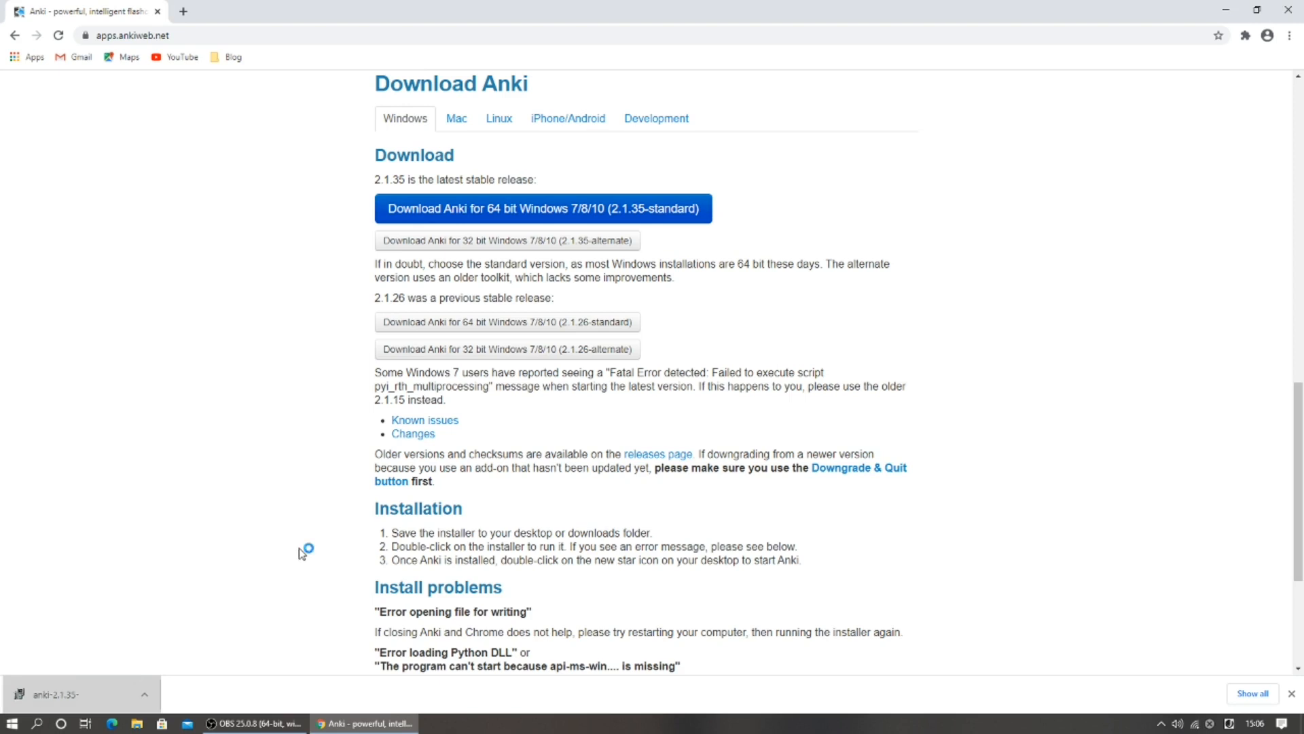
Install Anki into C:\Program Files\Anki, then close the finished installer and the browser.
{"action": "key", "text": "Return"}
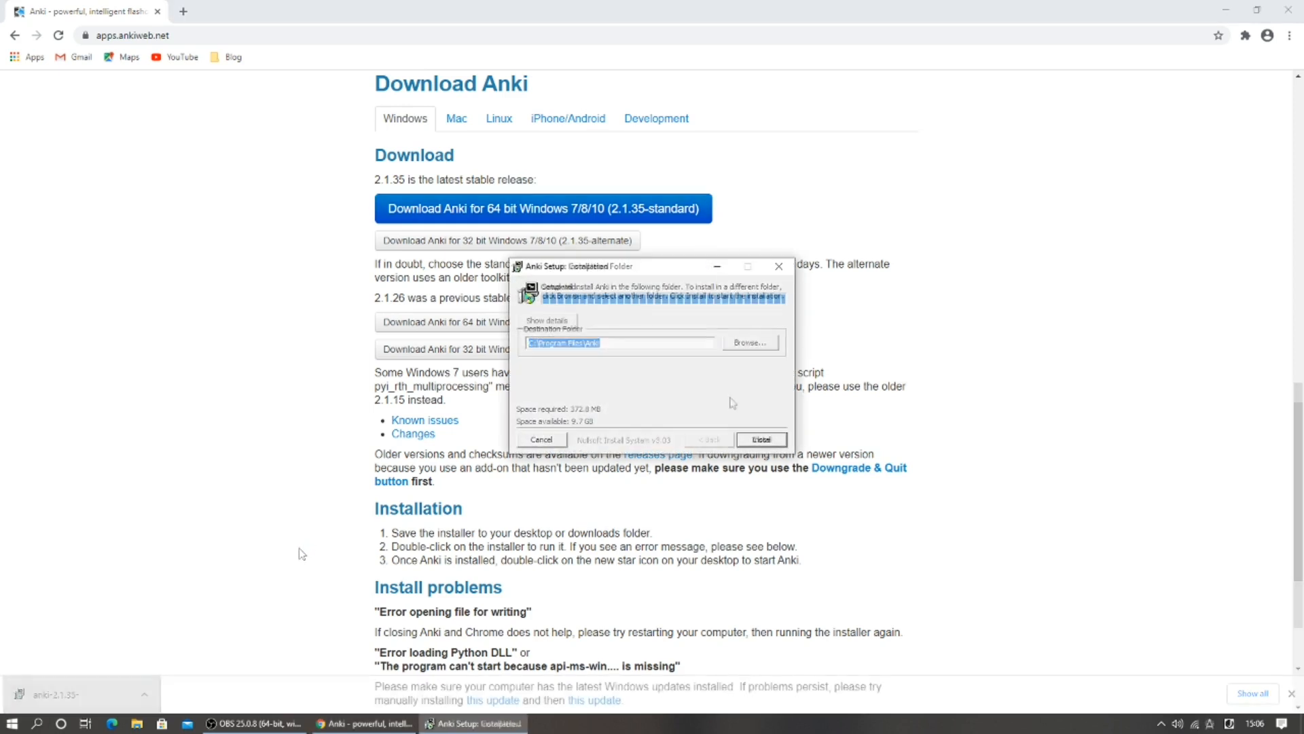
{"action": "left_click", "coordinate": [760, 439]}
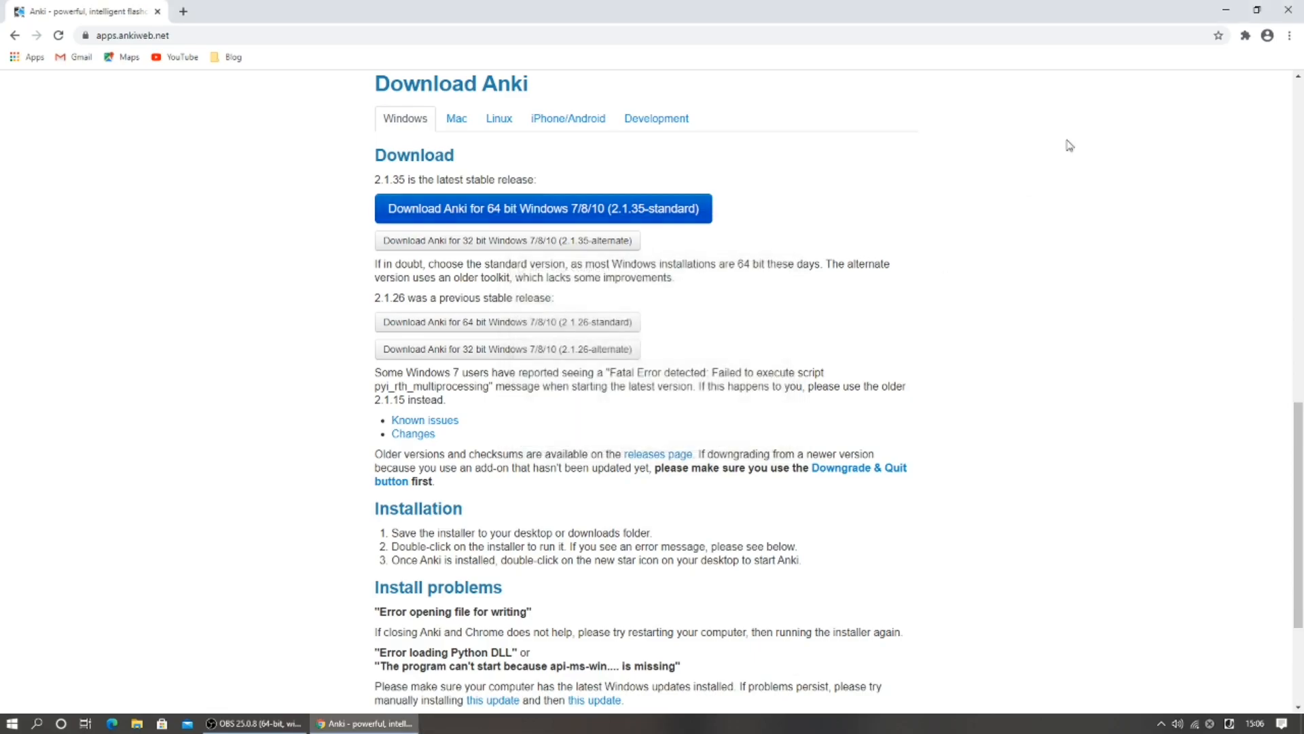
{"action": "left_click", "coordinate": [1289, 11]}
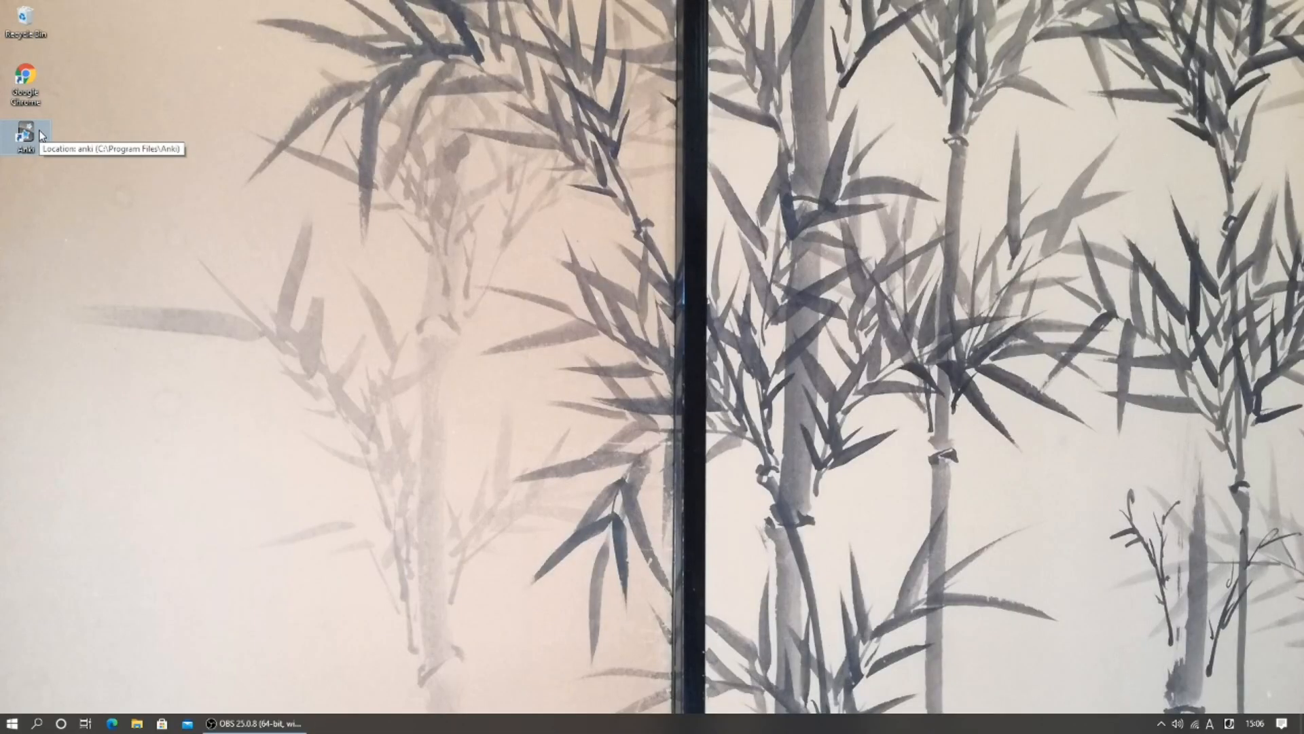
Launch Anki with English (United Kingdom) as the interface language and maximize its main window.
{"action": "double_click", "coordinate": [26, 136]}
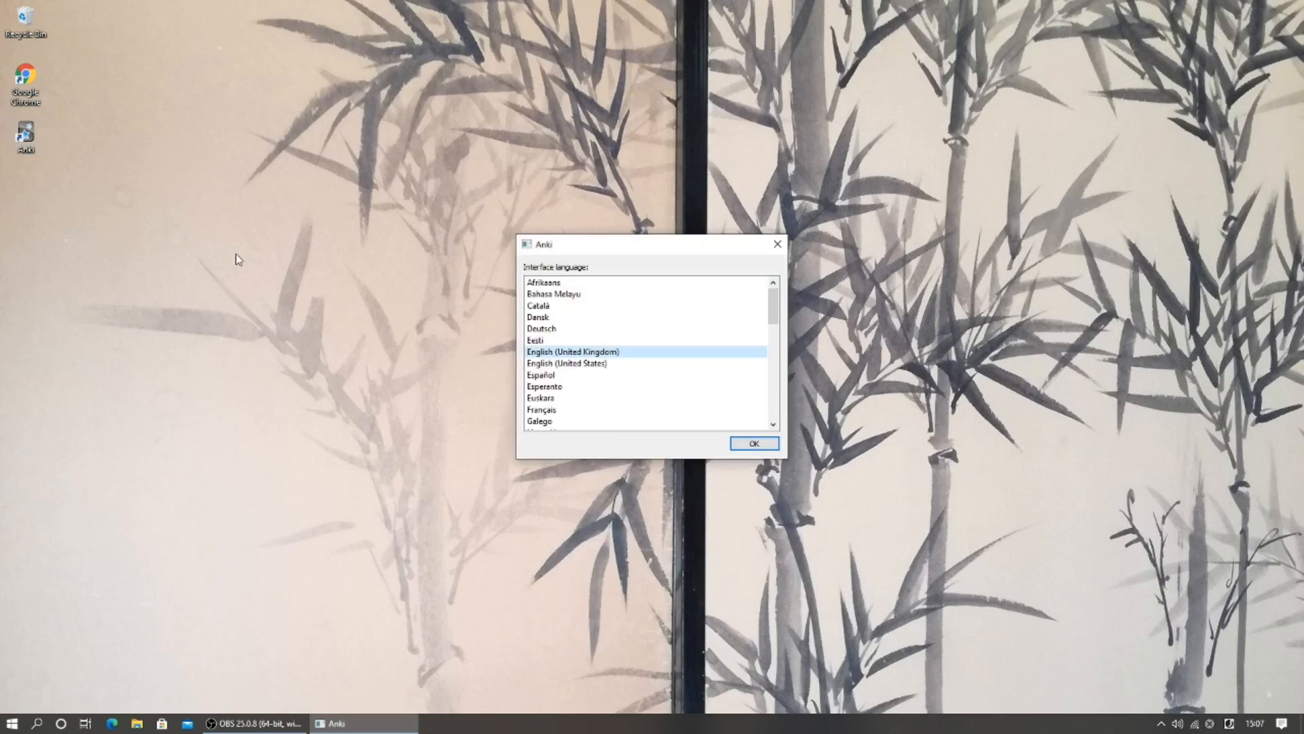
{"action": "left_click", "coordinate": [746, 445]}
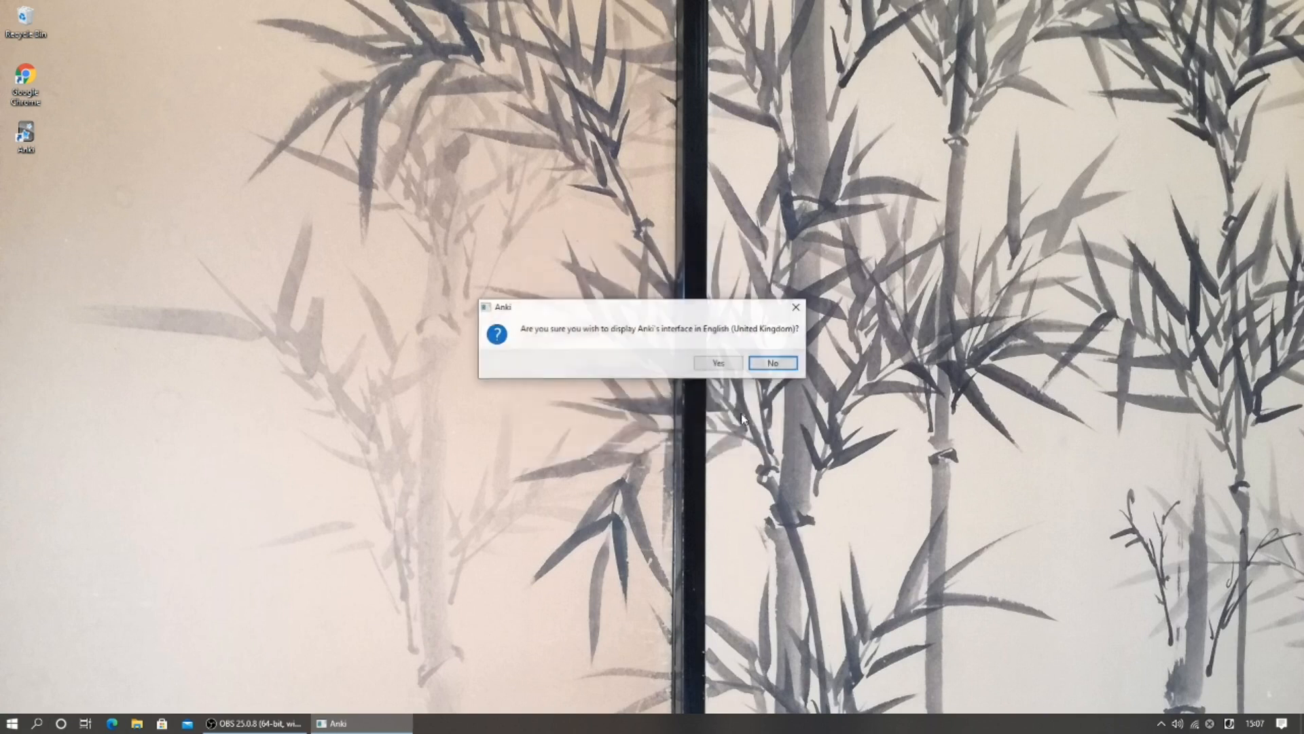
{"action": "left_click", "coordinate": [717, 365]}
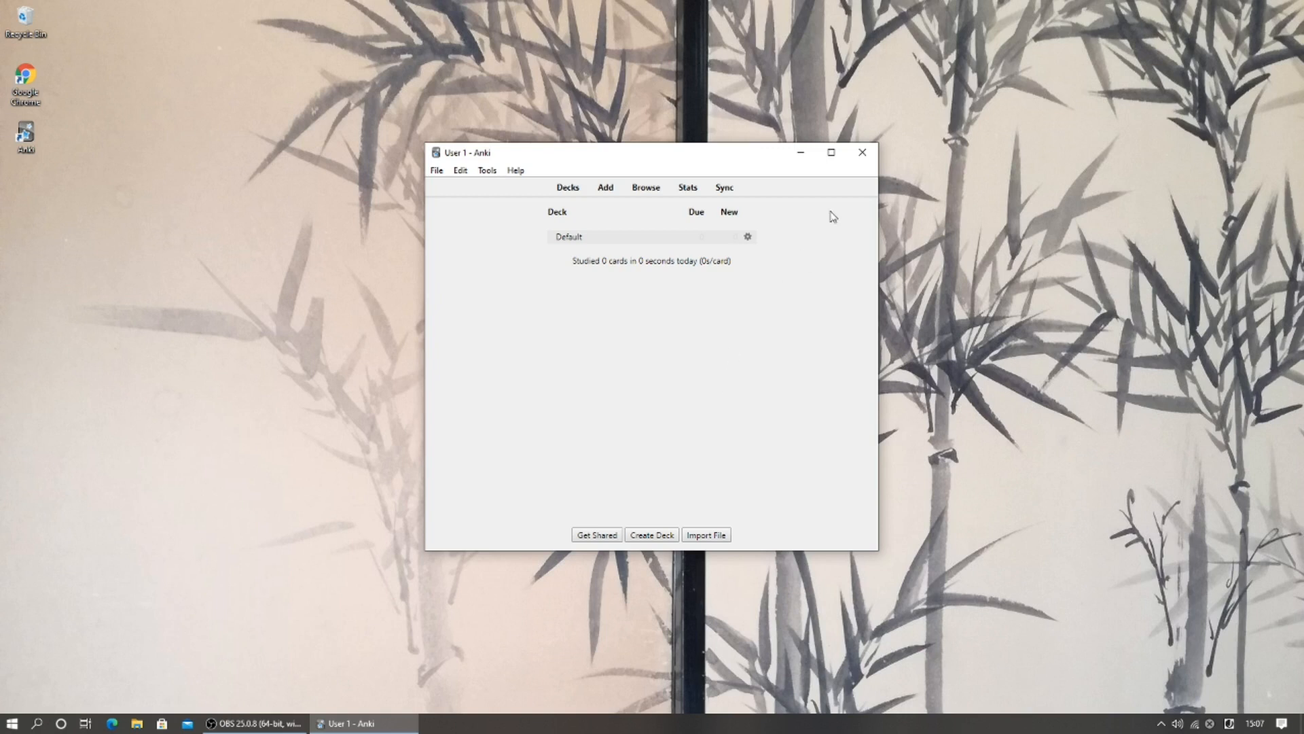
{"action": "left_click", "coordinate": [831, 152]}
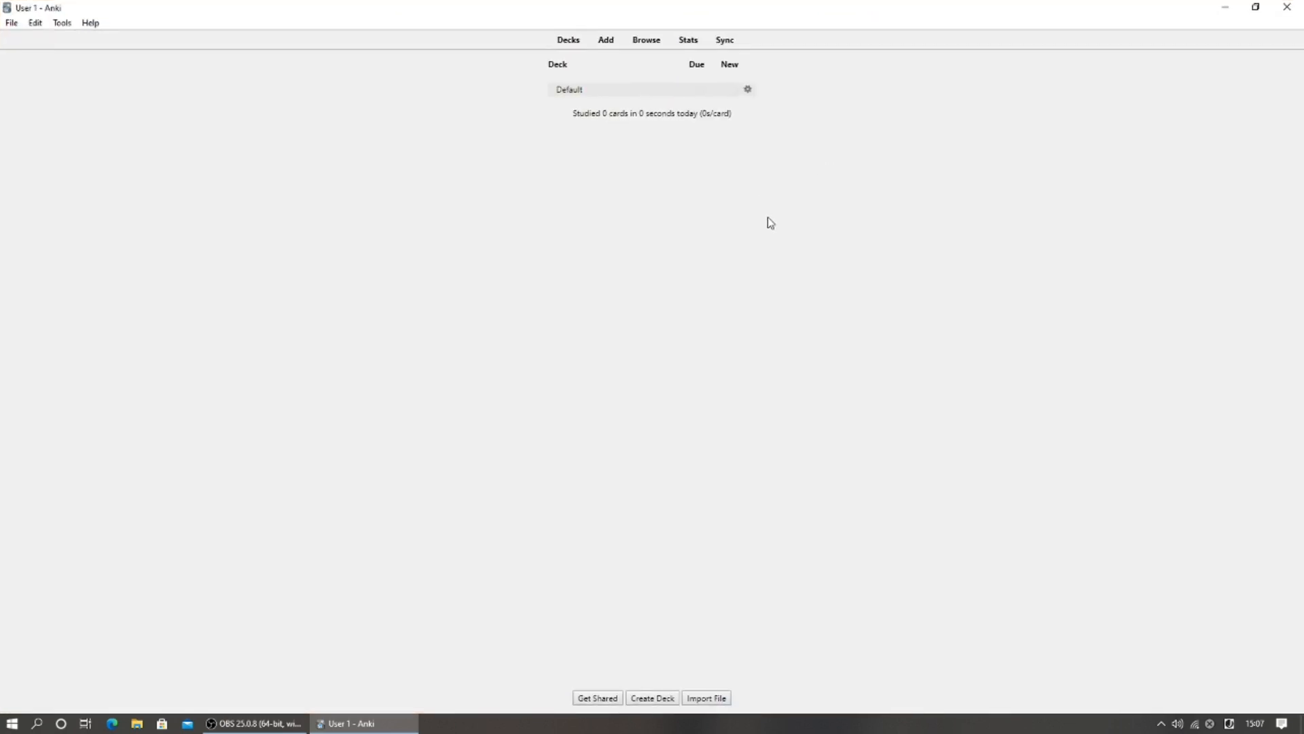
Create a new deck named "Japanese Sentences".
{"action": "left_click", "coordinate": [652, 698]}
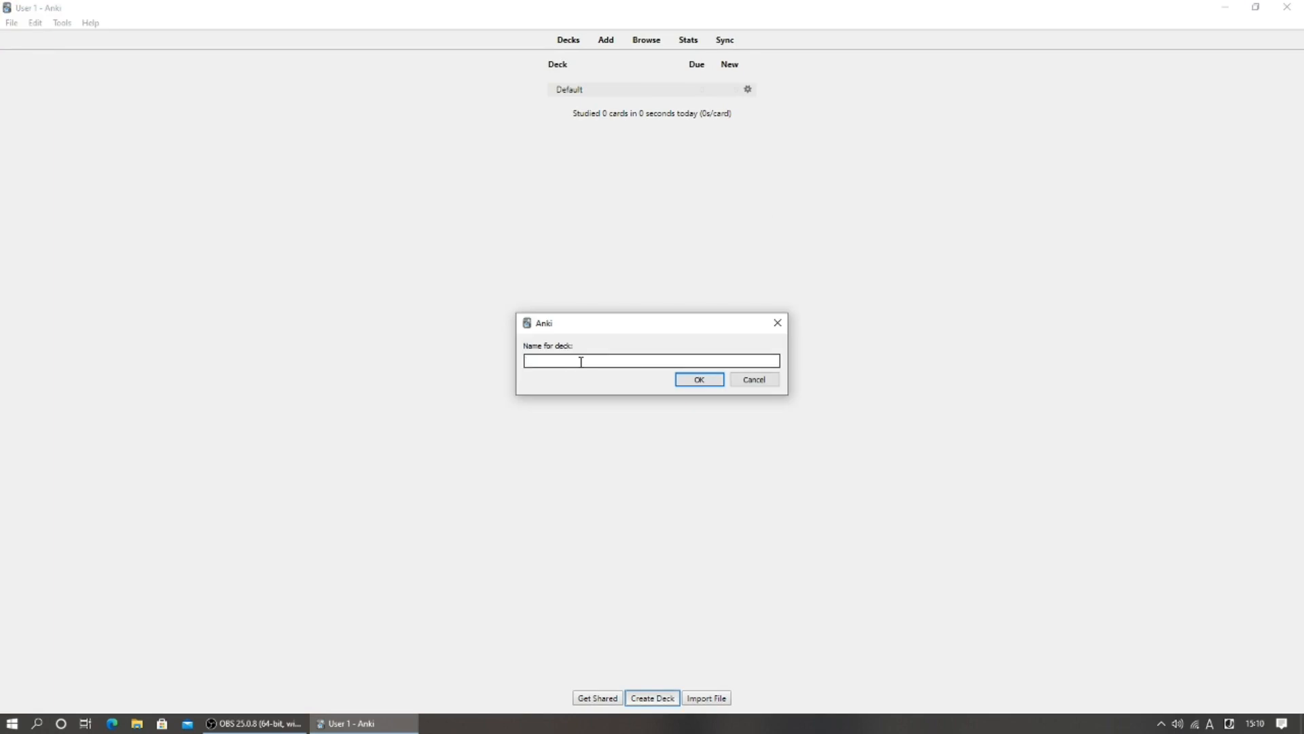
{"action": "type", "text": "Japanese Sentences"}
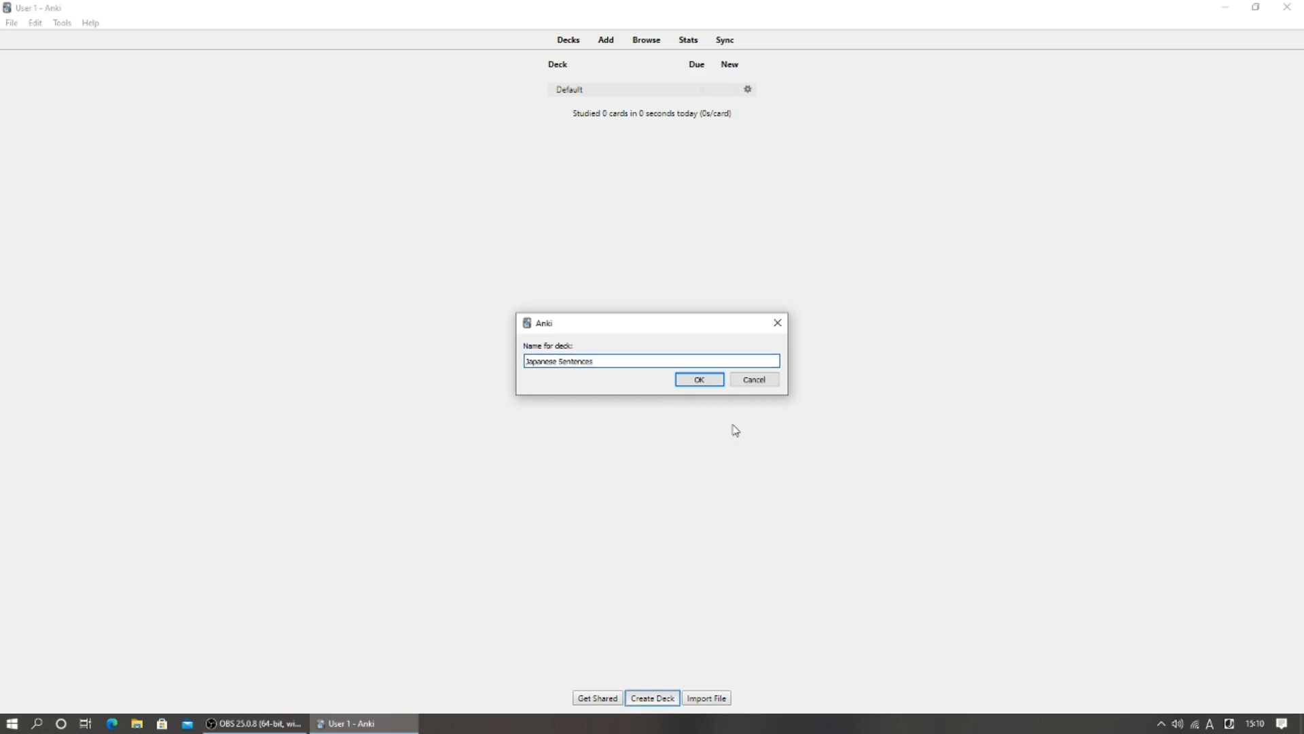
{"action": "left_click", "coordinate": [711, 381]}
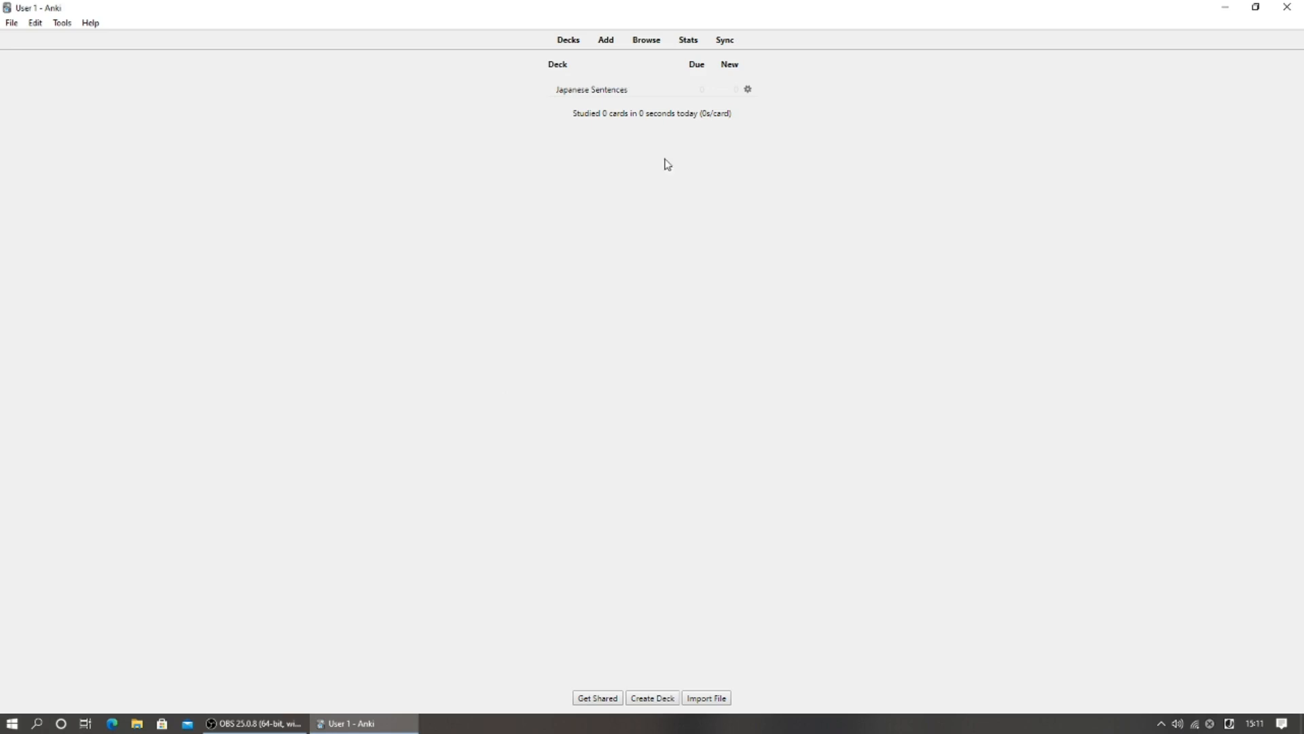
Open the Japanese Sentences deck and start a new note of the Basic type.
{"action": "left_click", "coordinate": [620, 90]}
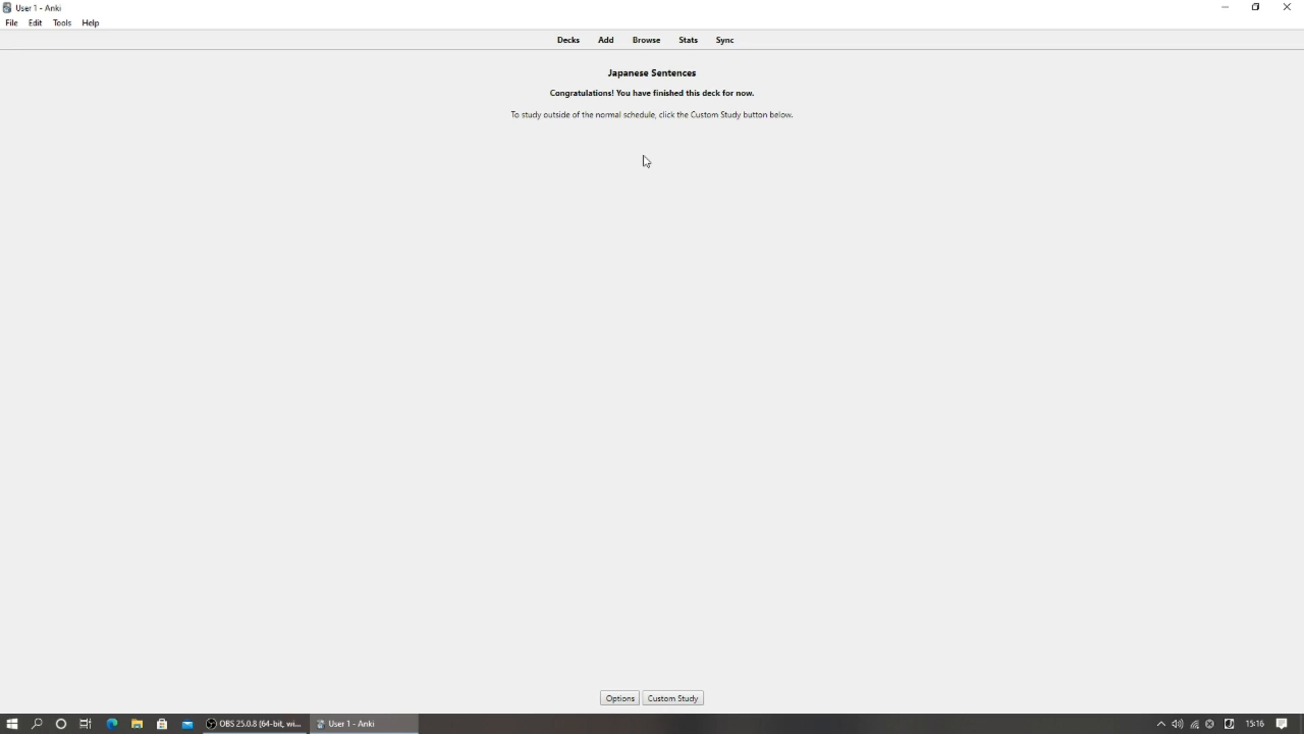
{"action": "left_click", "coordinate": [607, 42]}
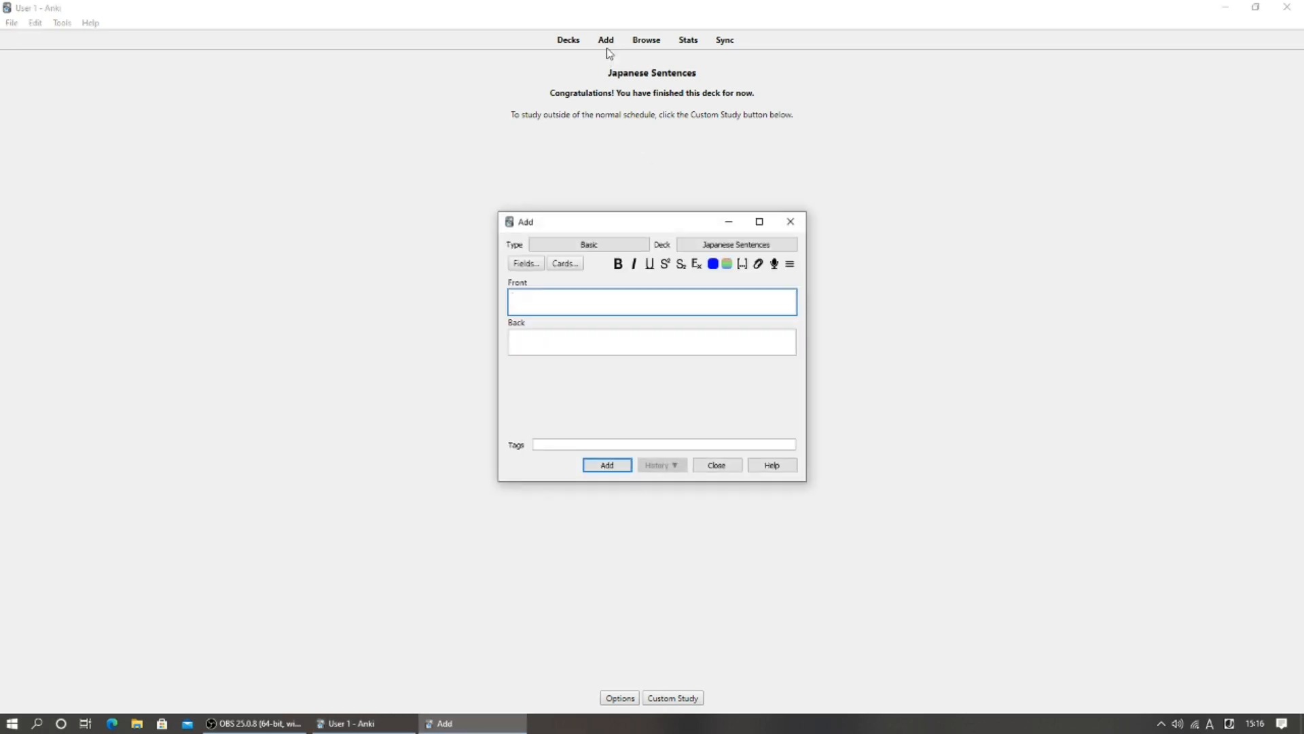
{"action": "left_click", "coordinate": [625, 250]}
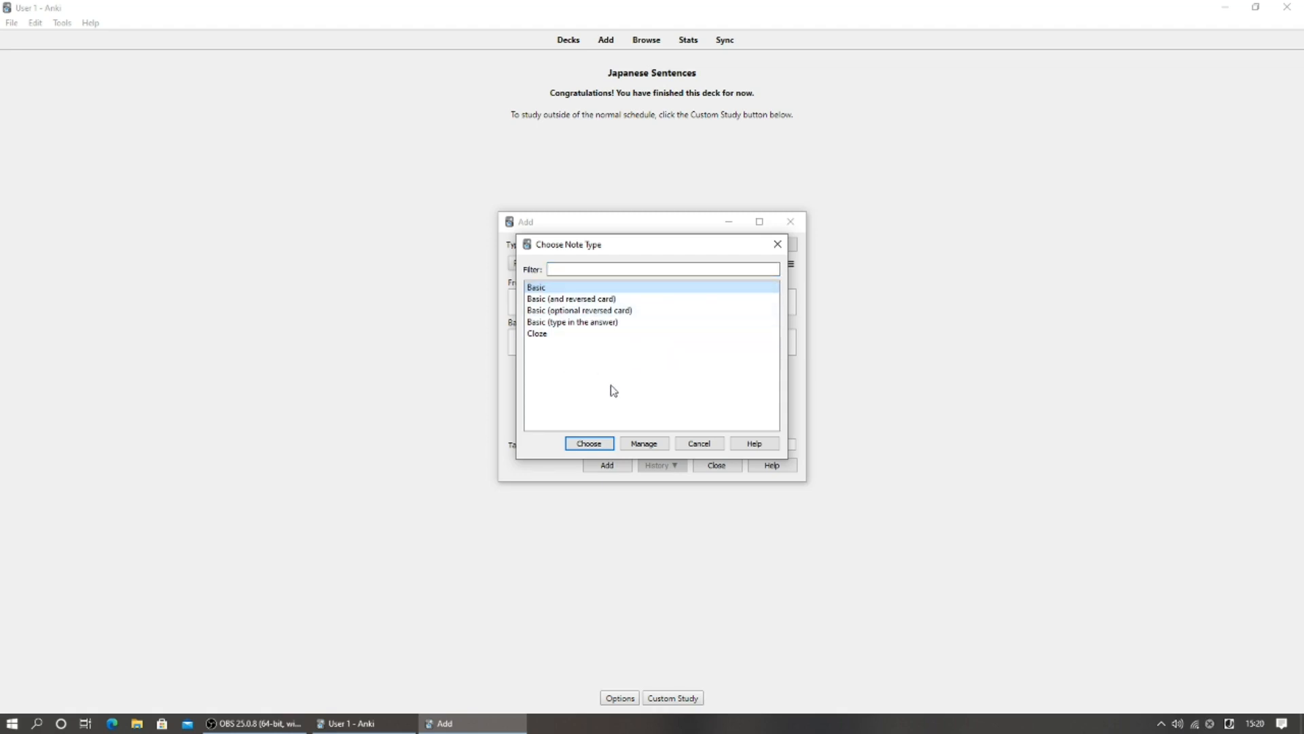
{"action": "left_click", "coordinate": [600, 445]}
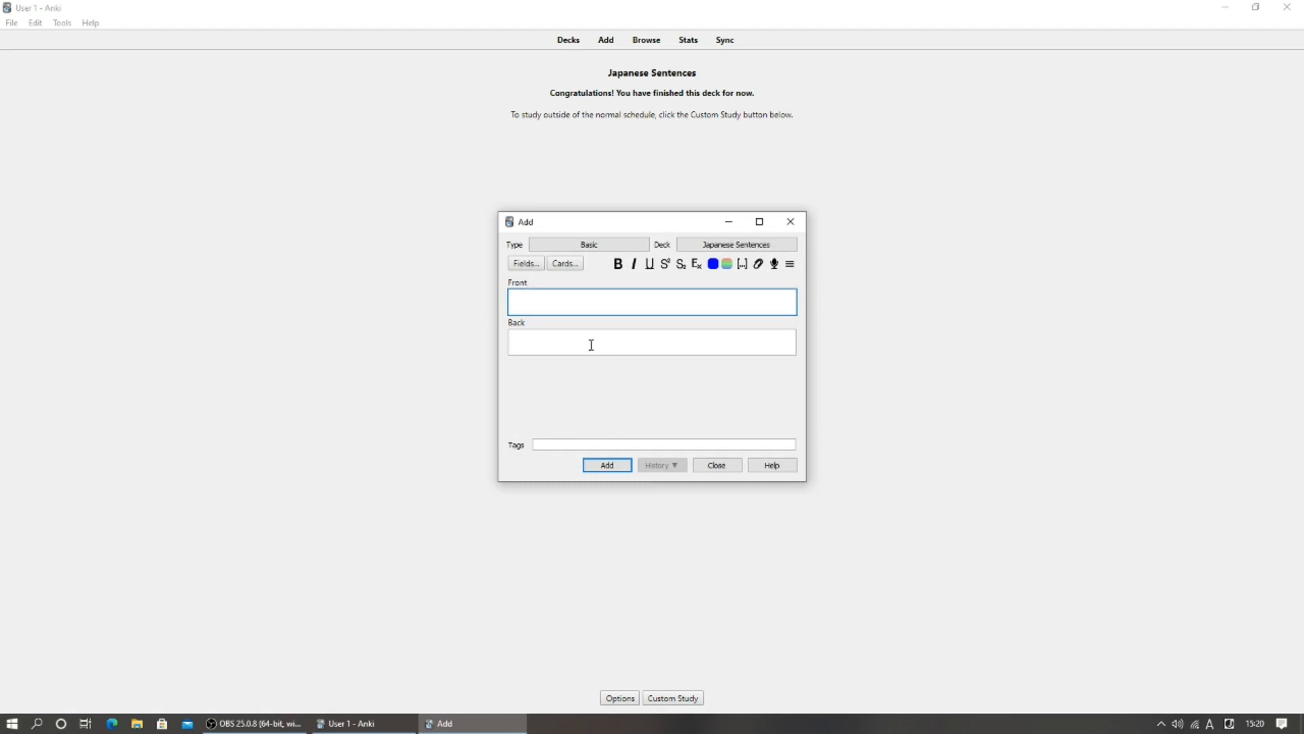
Add the note with front "今週から学校が夏休みに入ったのよ。", back "休みに入る" and tags "comprehension, phrase".
{"action": "type", "text": "今週から学校が夏休みに入ったのよ。"}
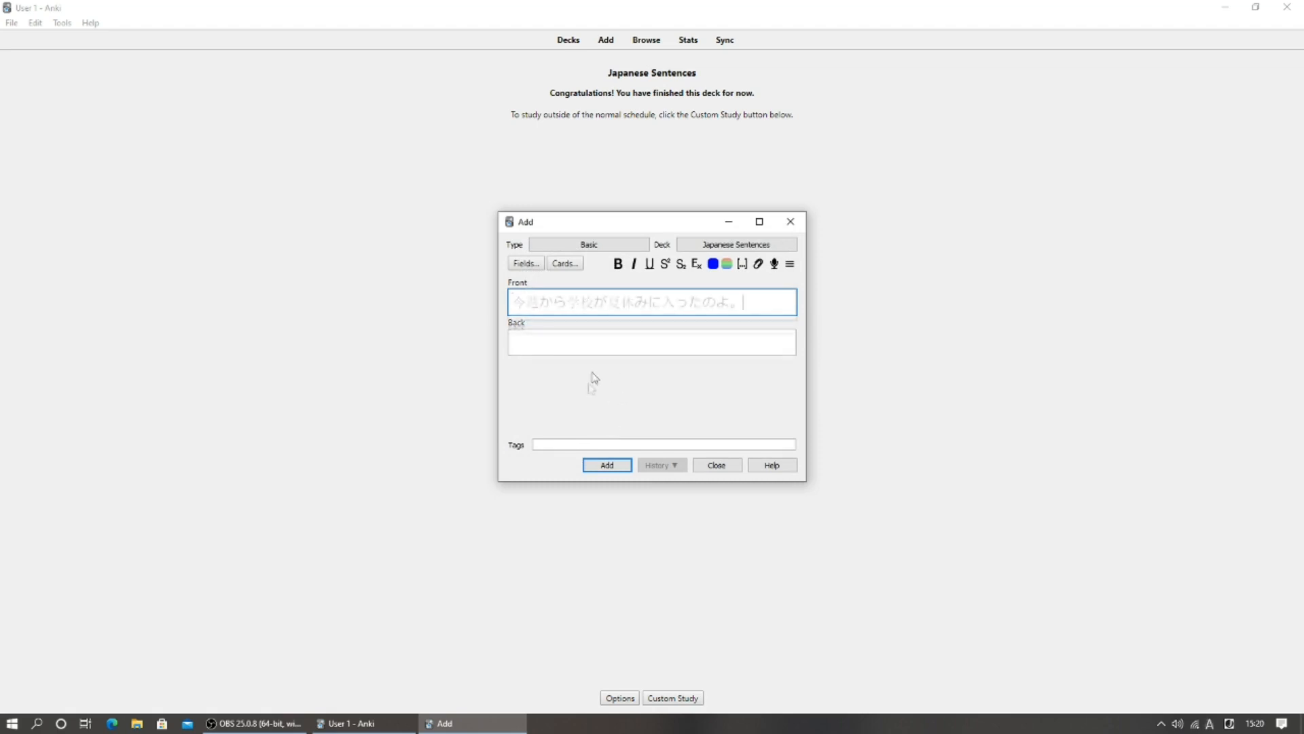
{"action": "key", "text": "Tab"}
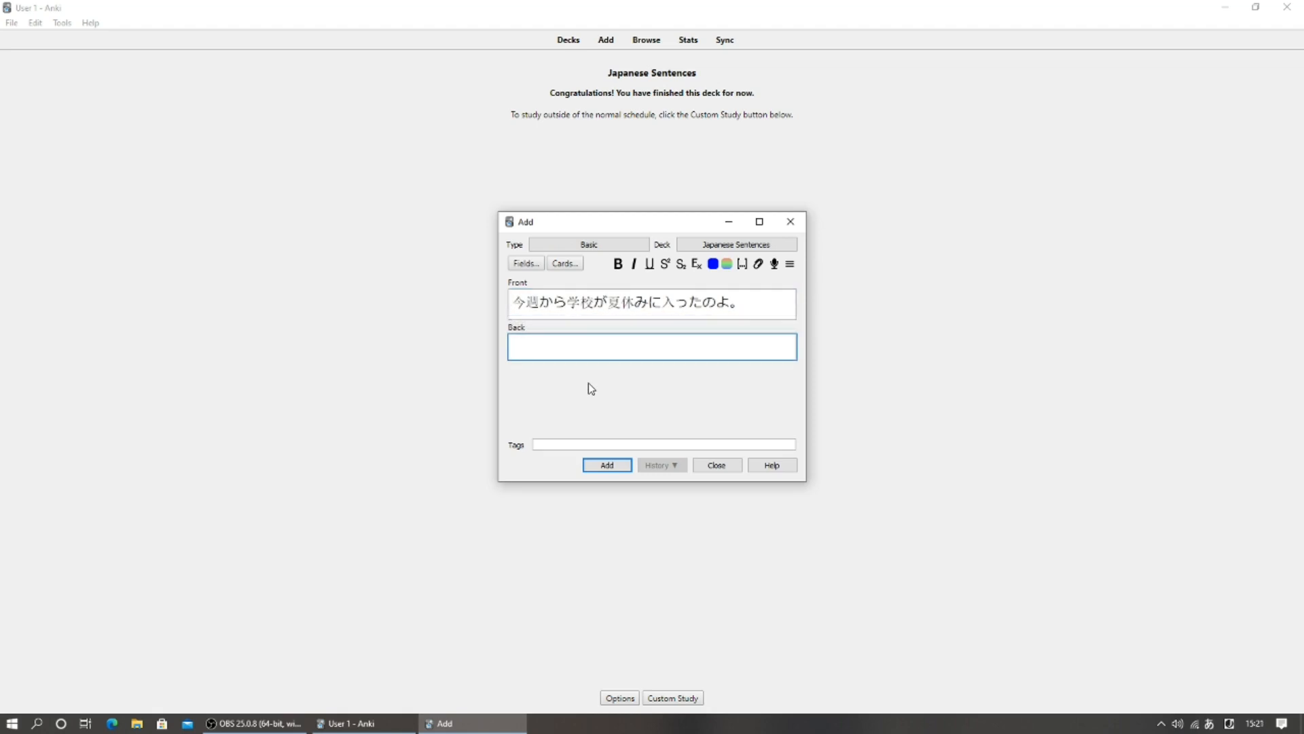
{"action": "type", "text": "休みに入る"}
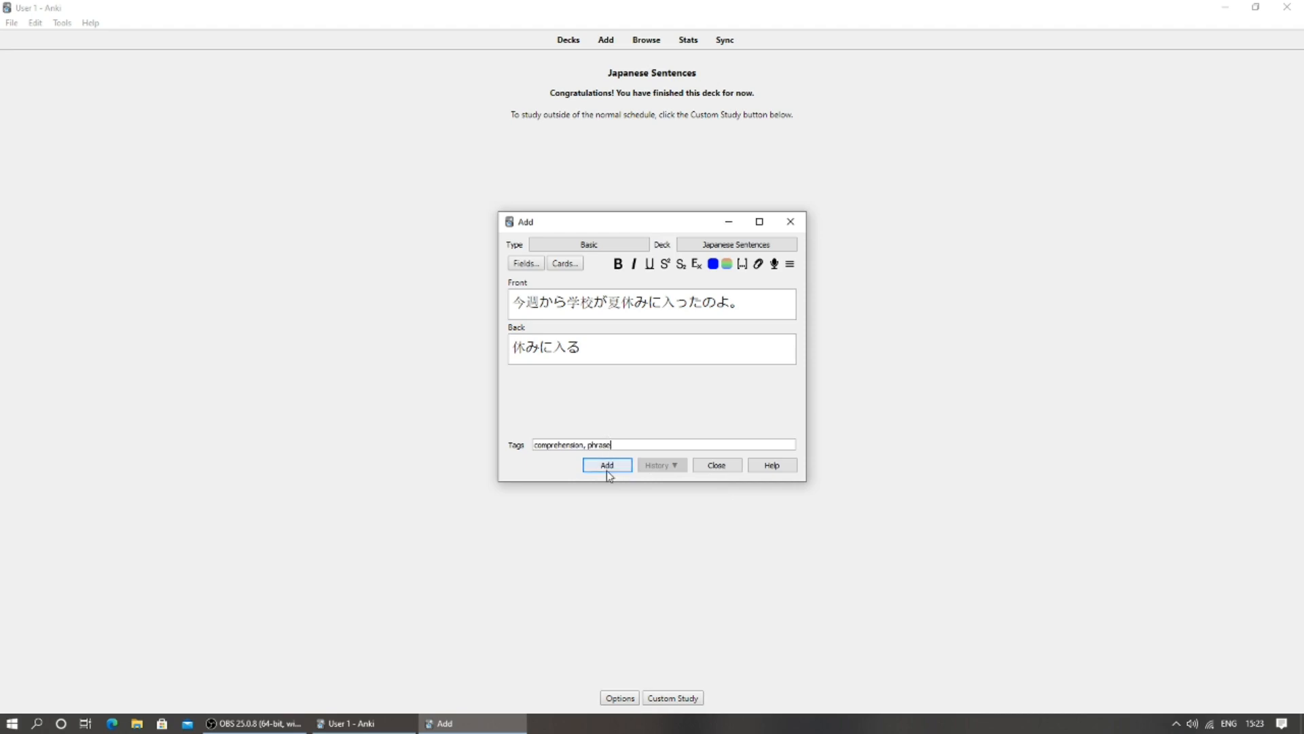
{"action": "left_click", "coordinate": [607, 470]}
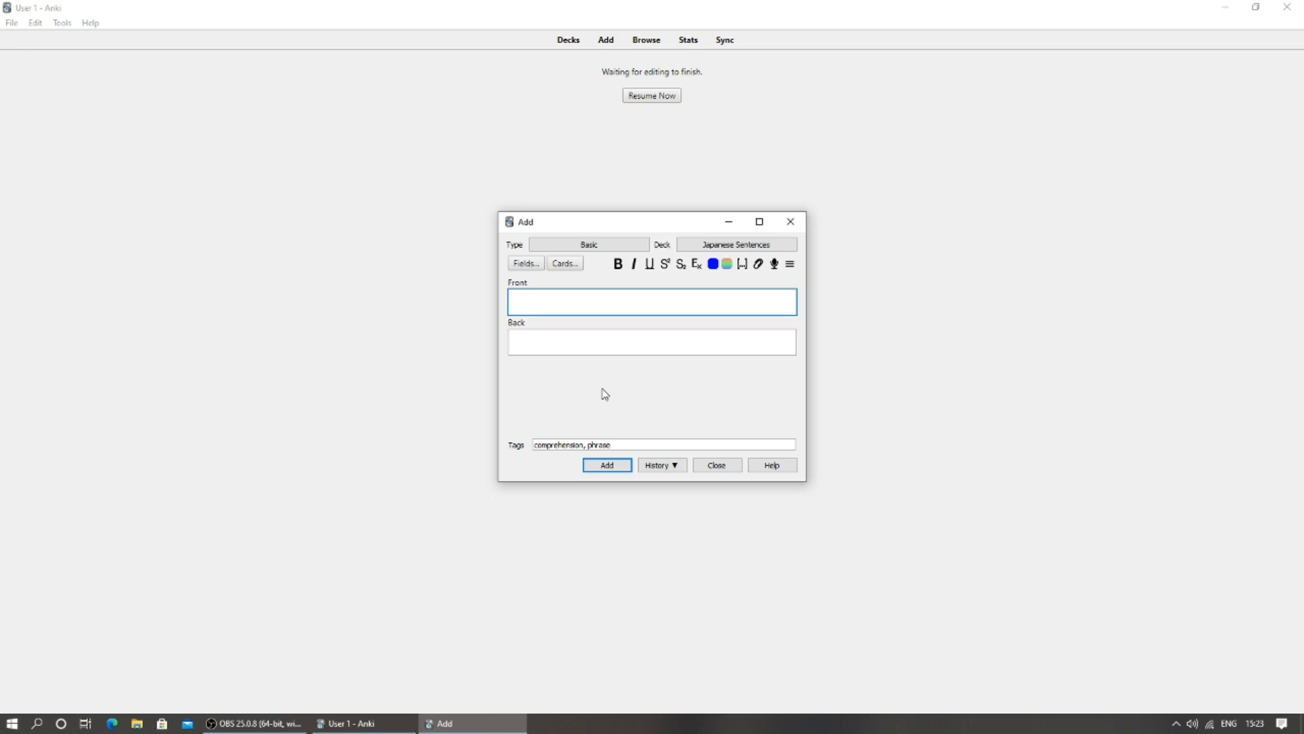
Add a Basic (and reversed card) note with front "今週から学校が夏休みに入ったのよ。" and back "The school started summer vacation this week.".
{"action": "left_click", "coordinate": [588, 245]}
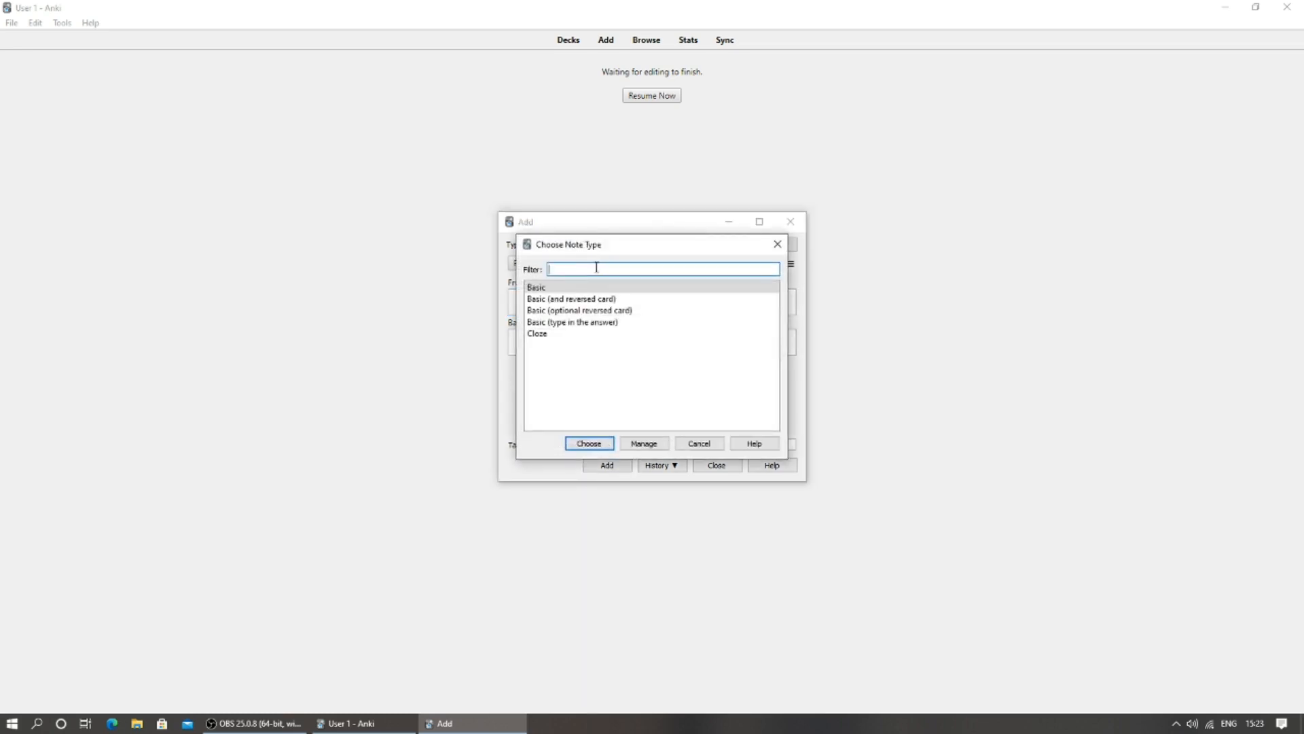
{"action": "left_click", "coordinate": [596, 302]}
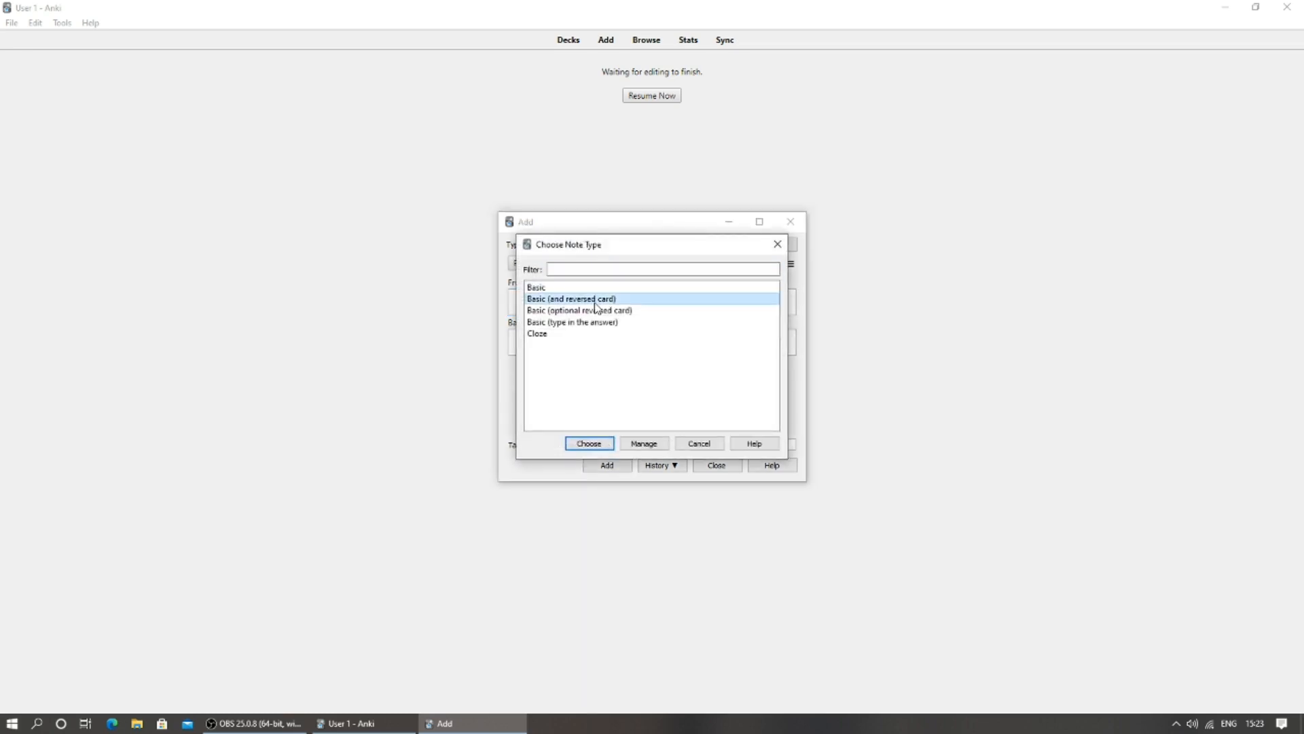
{"action": "left_click", "coordinate": [591, 443]}
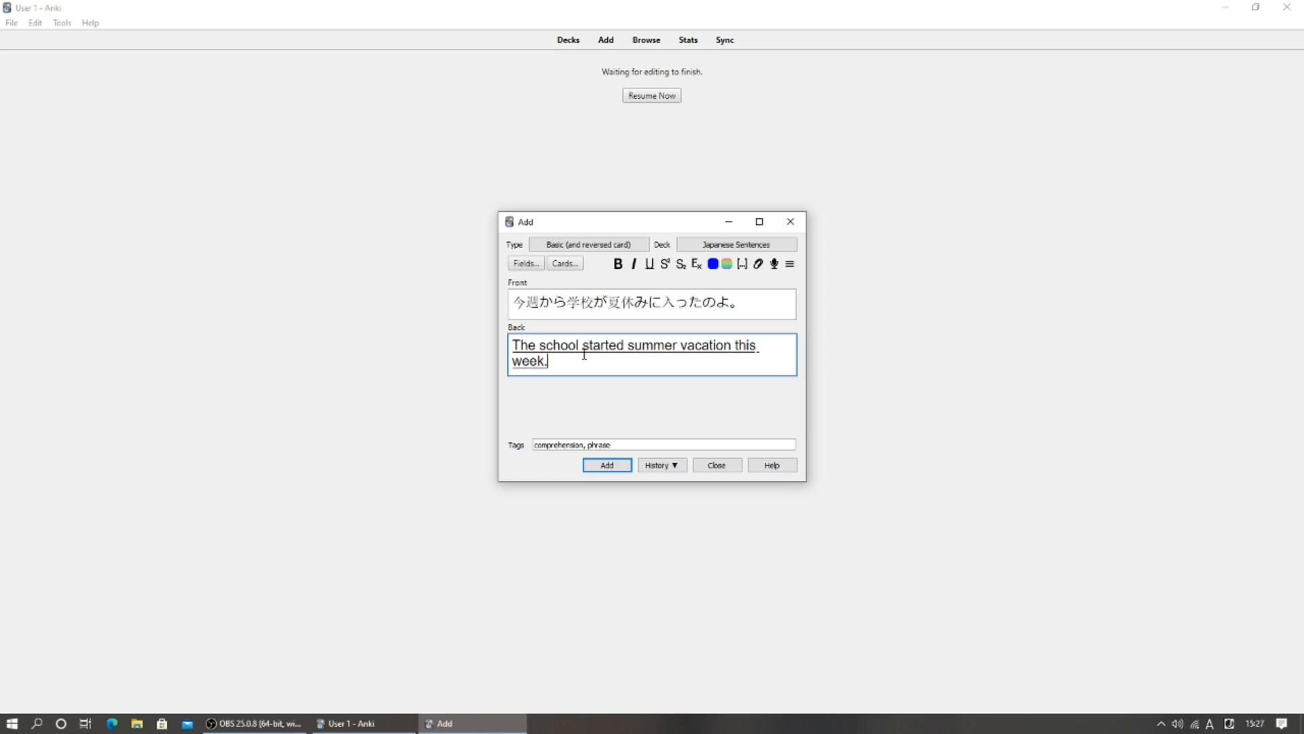
{"action": "left_click", "coordinate": [595, 466]}
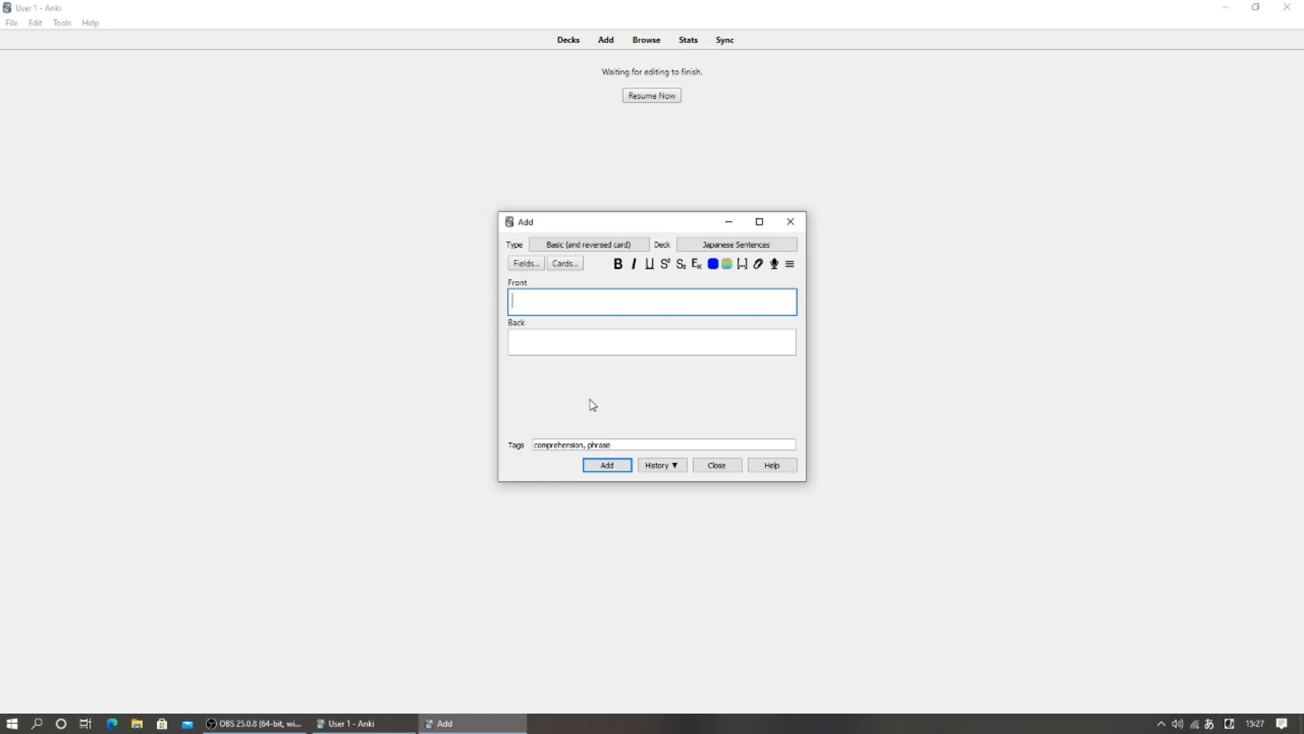
Add a Basic (optional reversed card) note with front "今週から学校が夏休みに入ったのよ。" and "The school started summer vacation this week" as back and Add Reverse.
{"action": "left_click", "coordinate": [606, 246]}
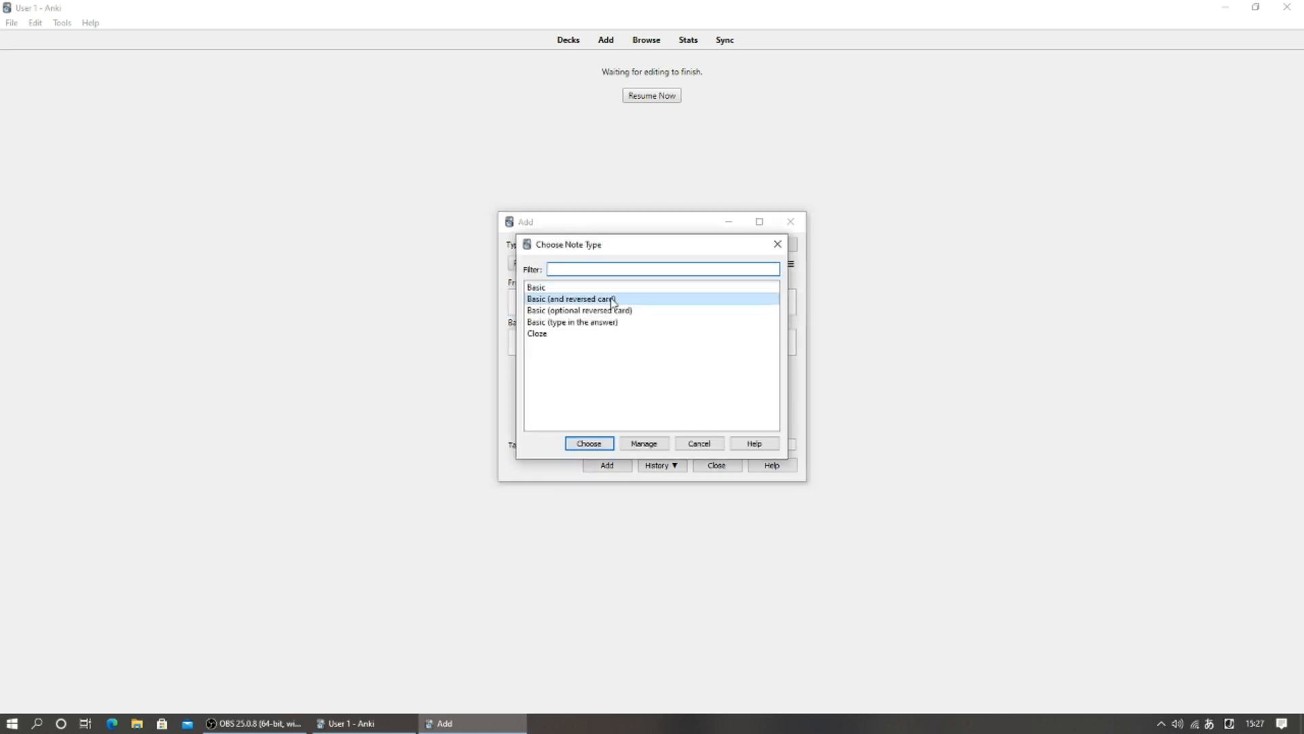
{"action": "left_click", "coordinate": [613, 311]}
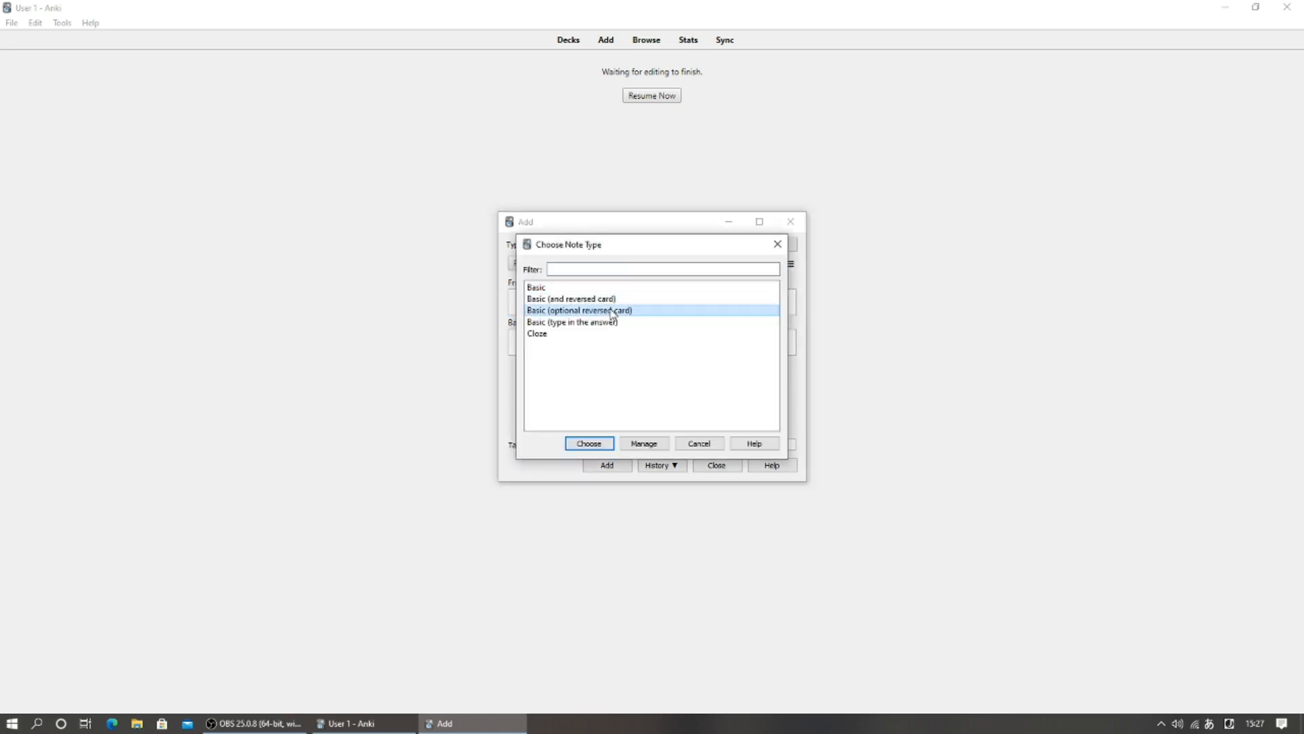
{"action": "left_click", "coordinate": [589, 444]}
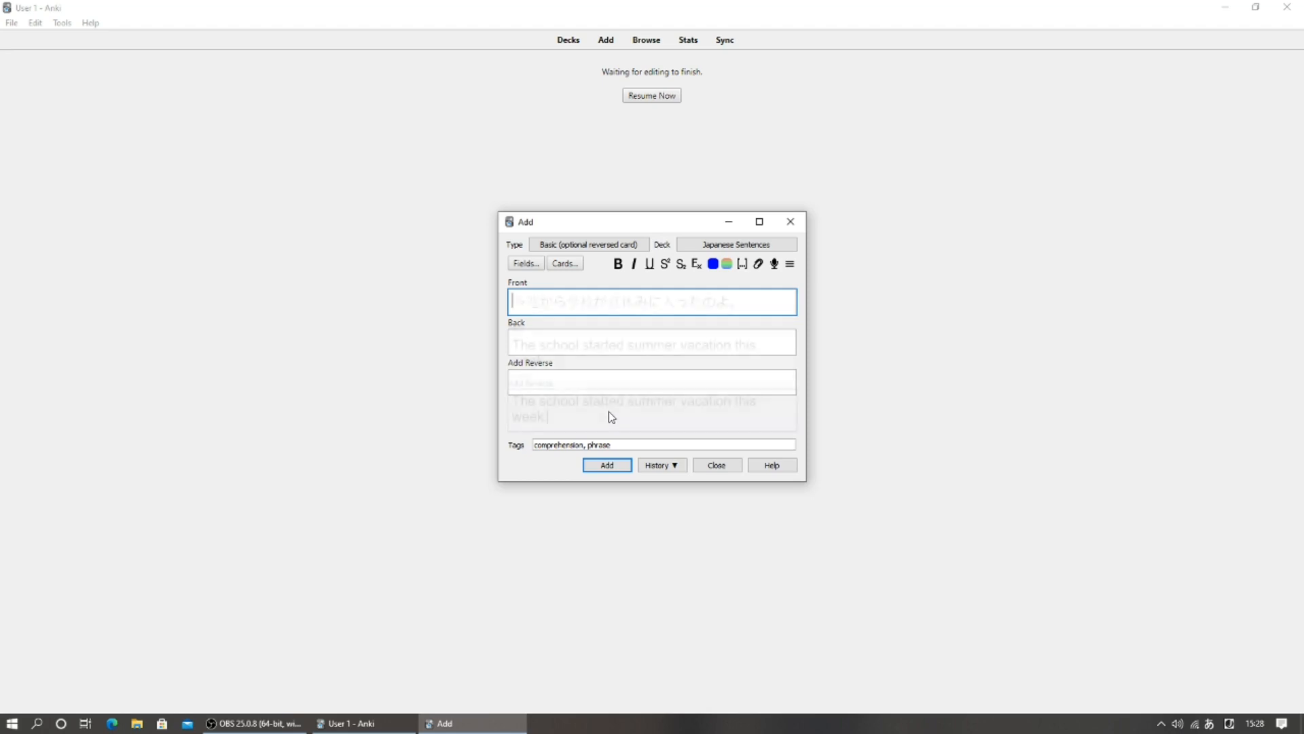
{"action": "left_click", "coordinate": [615, 466]}
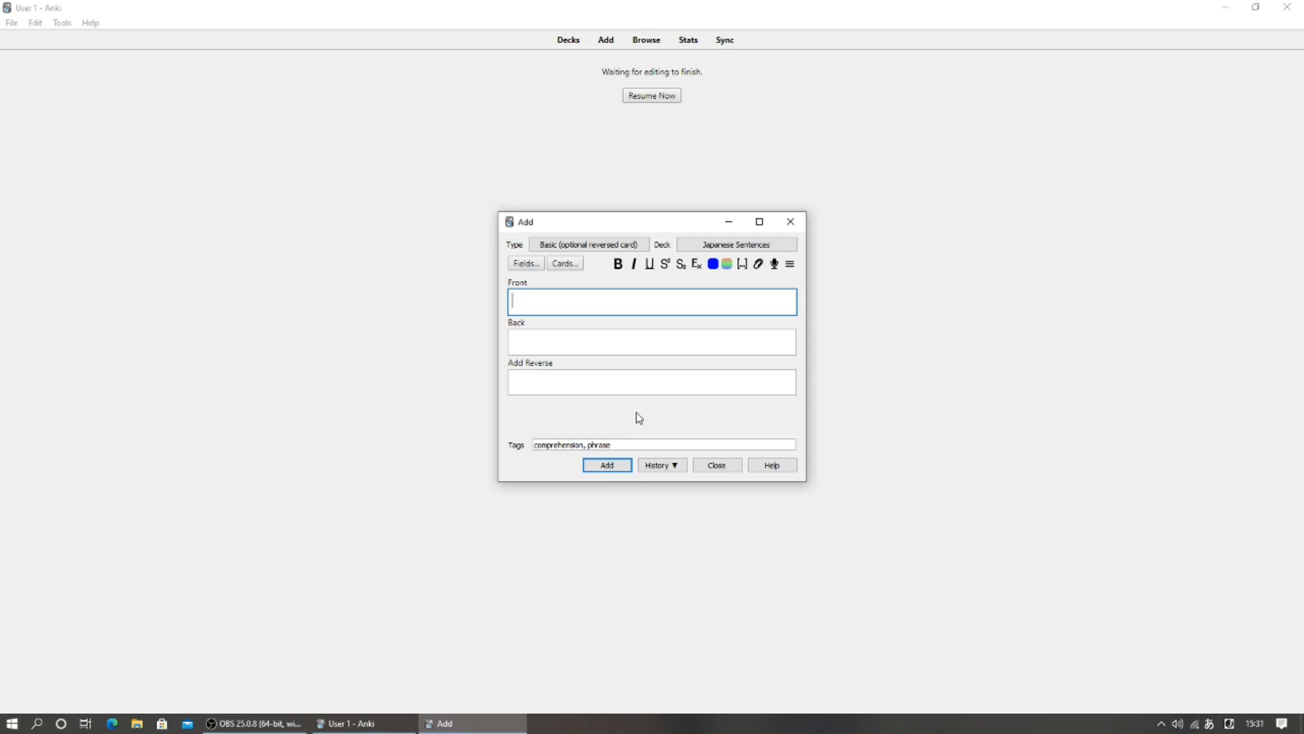
Add a Basic (type in the answer) note with front "今週から学校が夏休みに入ったのよ。" and back "The school started summer vacation this week.".
{"action": "key", "text": "ctrl+n"}
{"action": "left_click", "coordinate": [591, 324]}
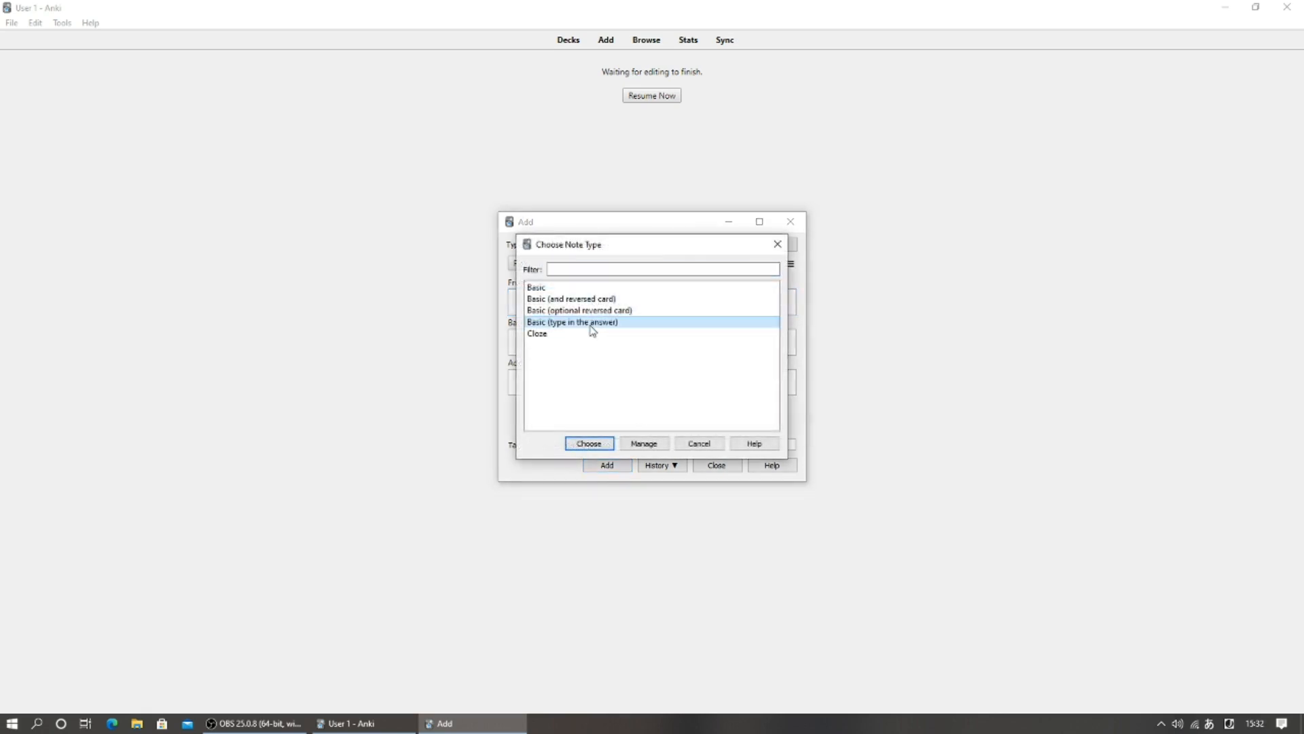
{"action": "left_click", "coordinate": [589, 444]}
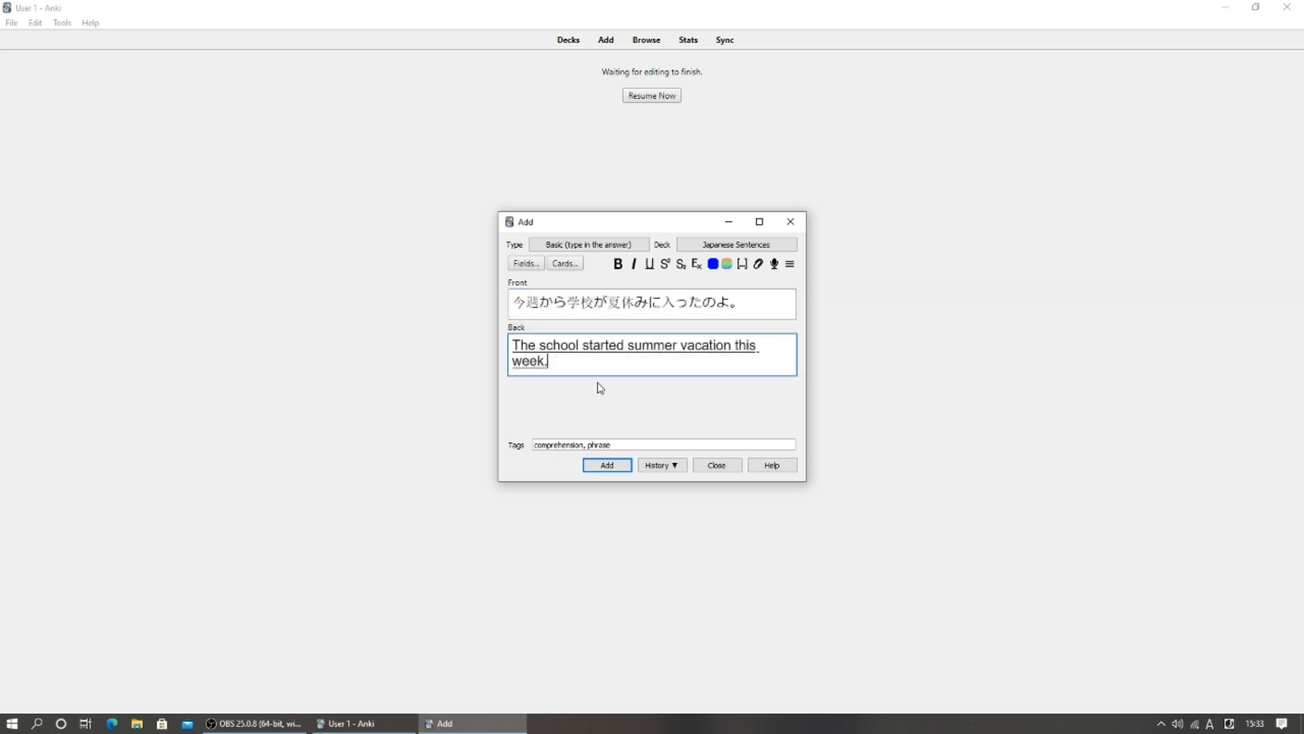
{"action": "left_click", "coordinate": [618, 464]}
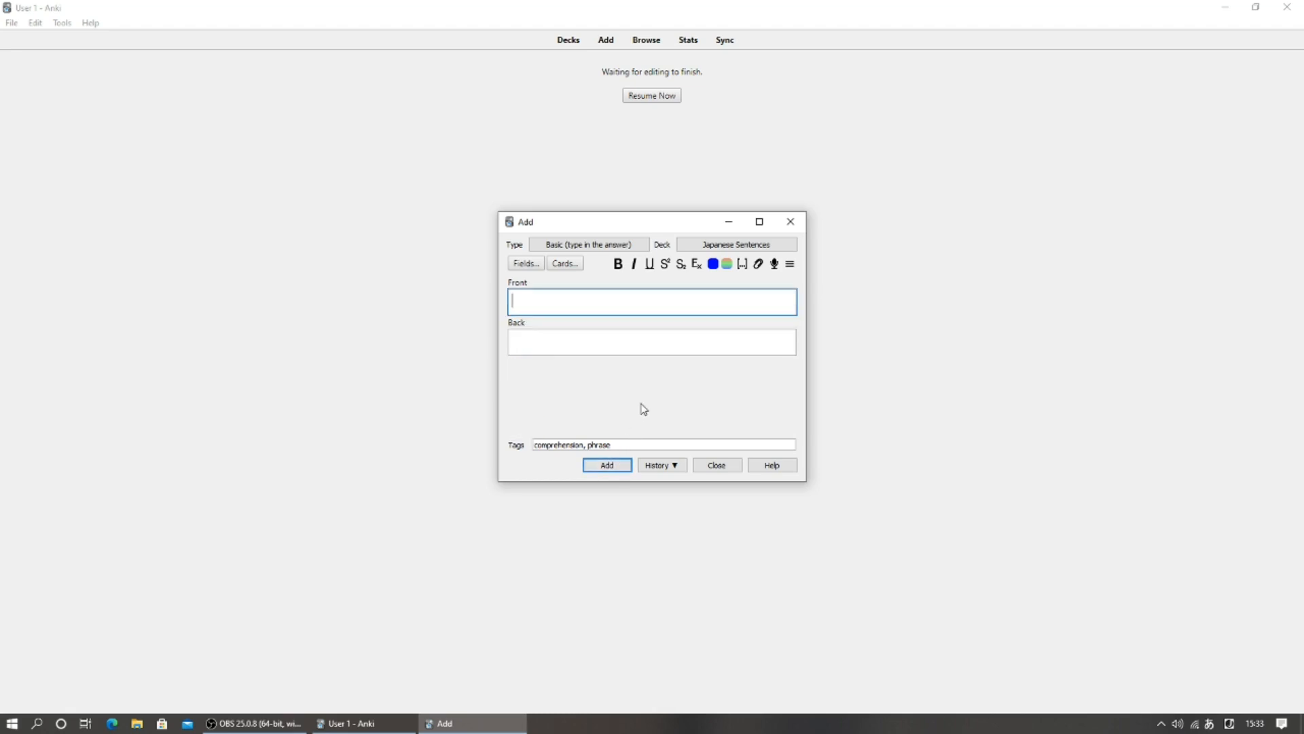
Change the note type to Cloze and enter "今週から学校が夏休みに入ったのよ。" as its text.
{"action": "left_click", "coordinate": [580, 245]}
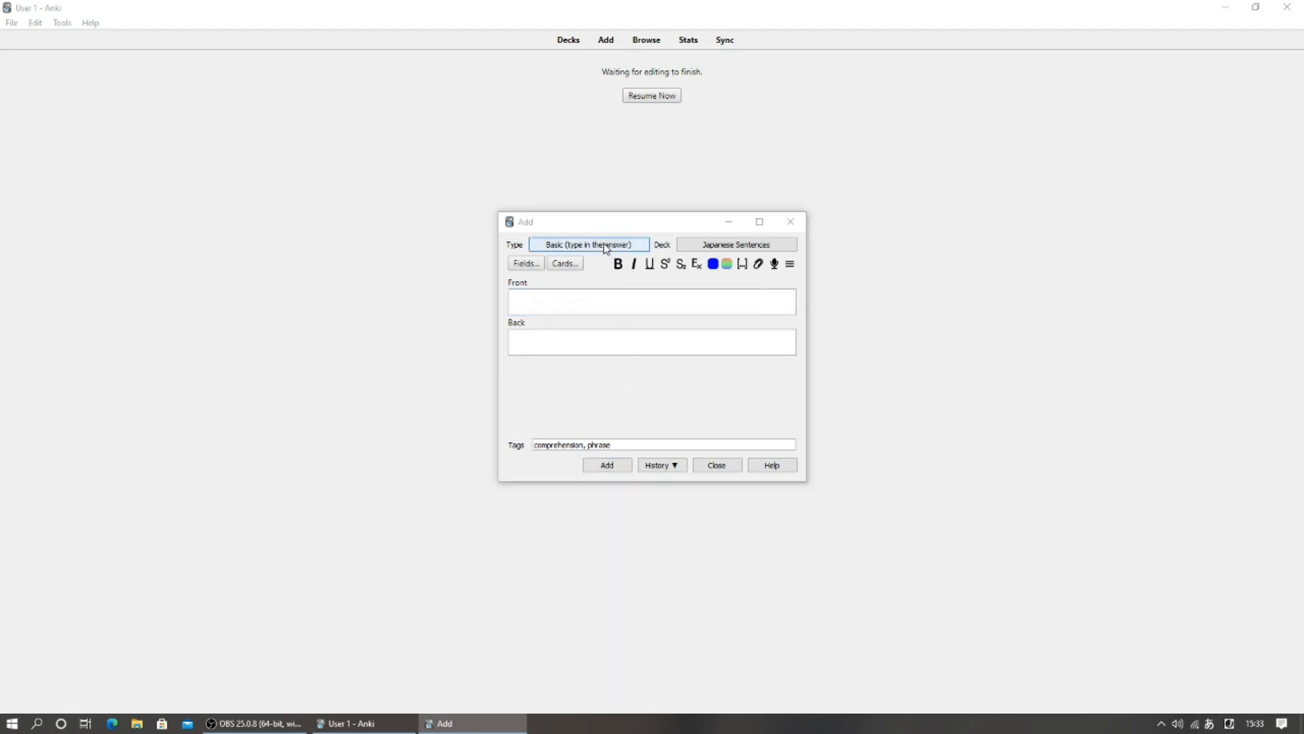
{"action": "left_click", "coordinate": [559, 334]}
{"action": "left_click", "coordinate": [590, 443]}
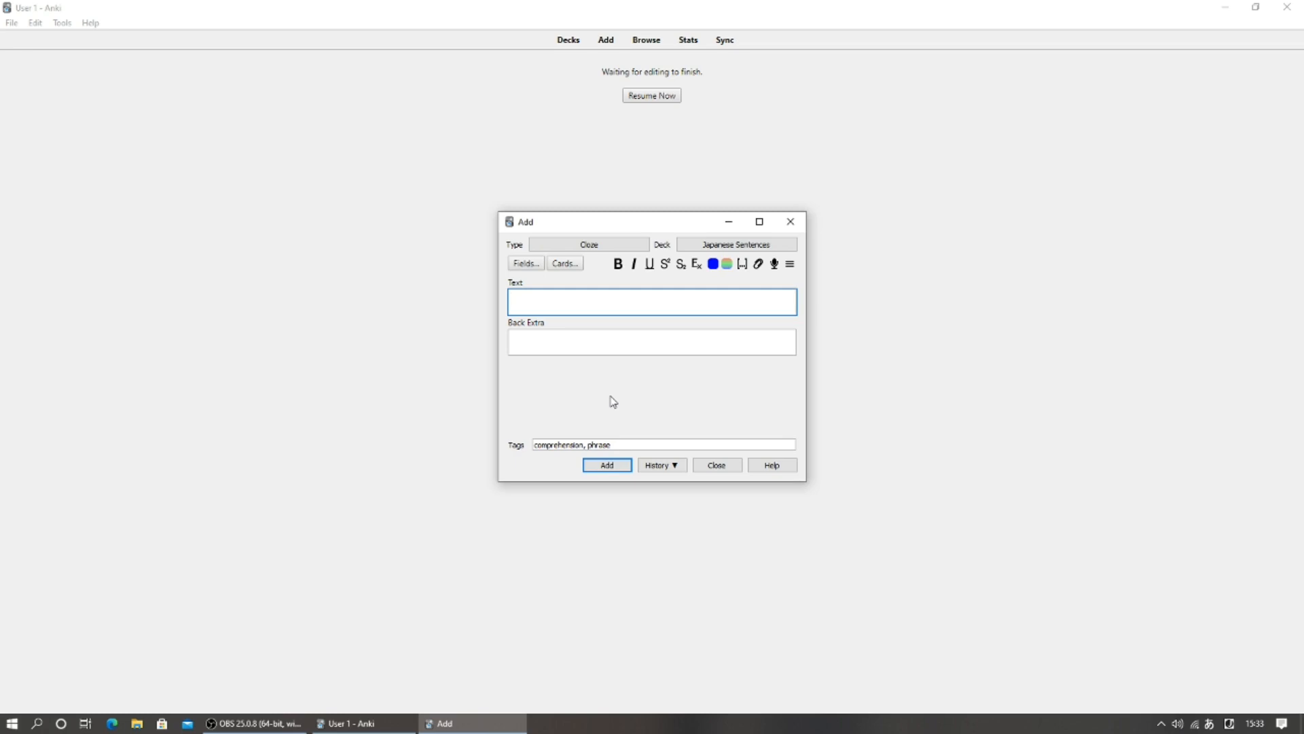
{"action": "type", "text": "今週から学校が夏休みに入ったのよ。"}
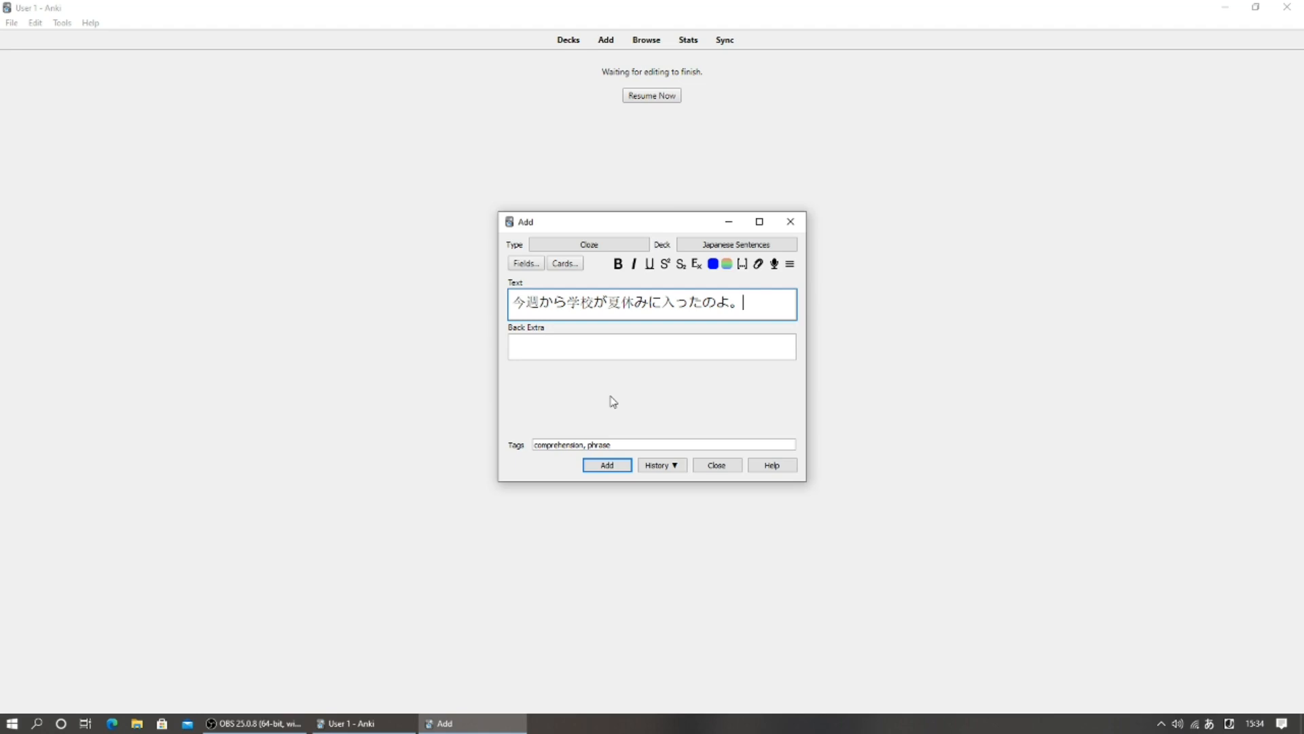
Enter "The school started summer vacation this week." as the Back Extra and make "休みに入った" in the text a cloze deletion.
{"action": "left_click", "coordinate": [619, 350]}
{"action": "type", "text": "The"}
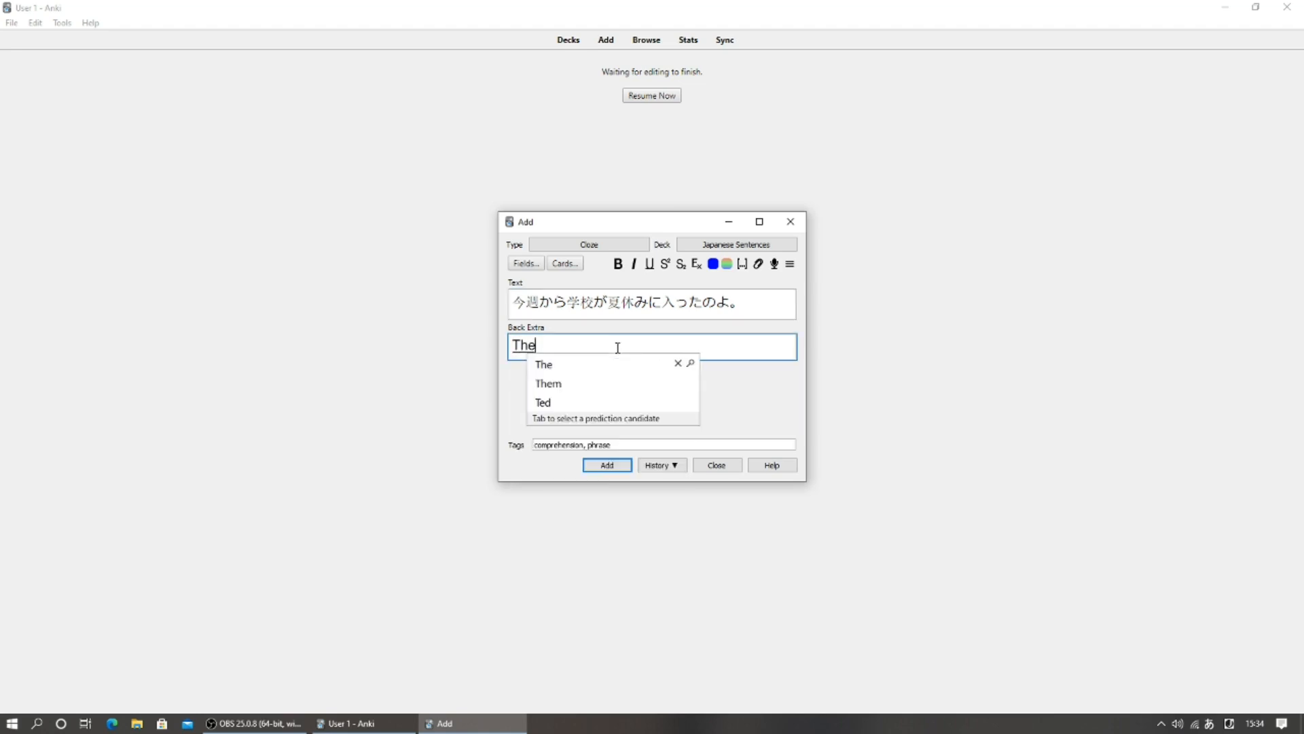
{"action": "type", "text": " school started su"}
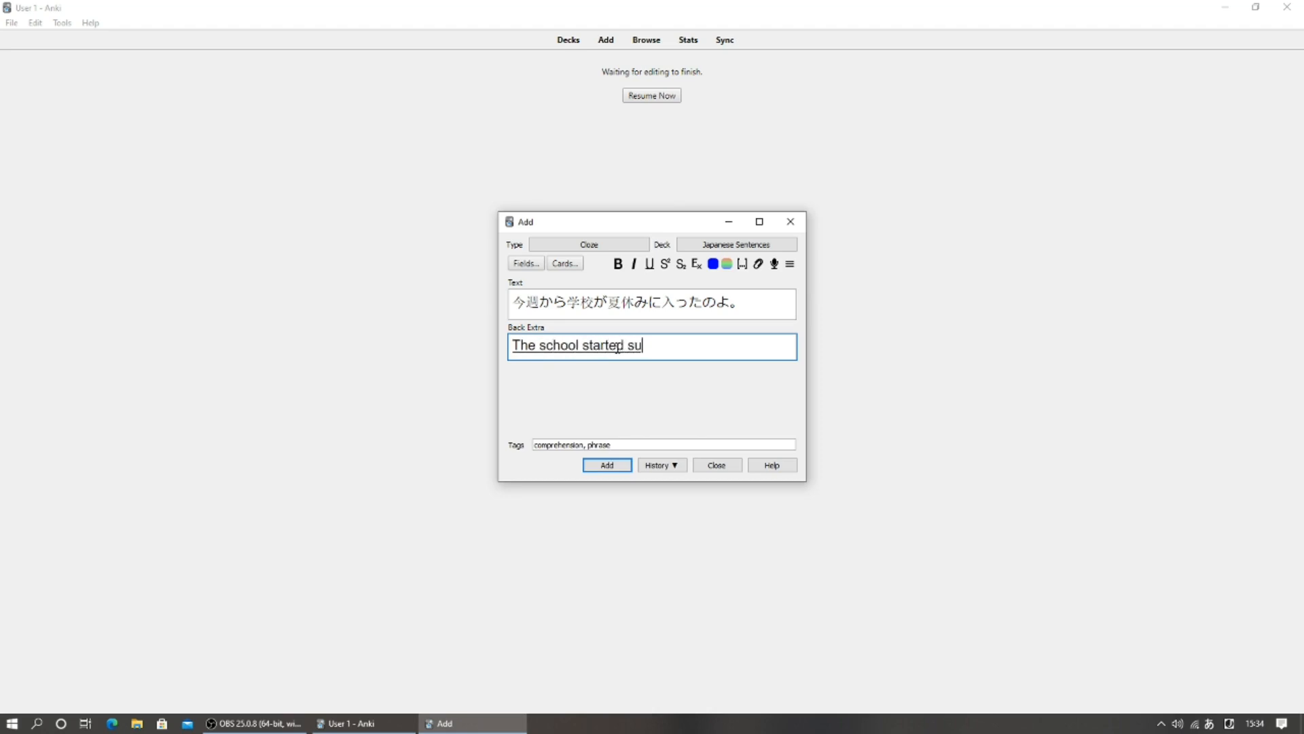
{"action": "type", "text": "mmer vacation this w"}
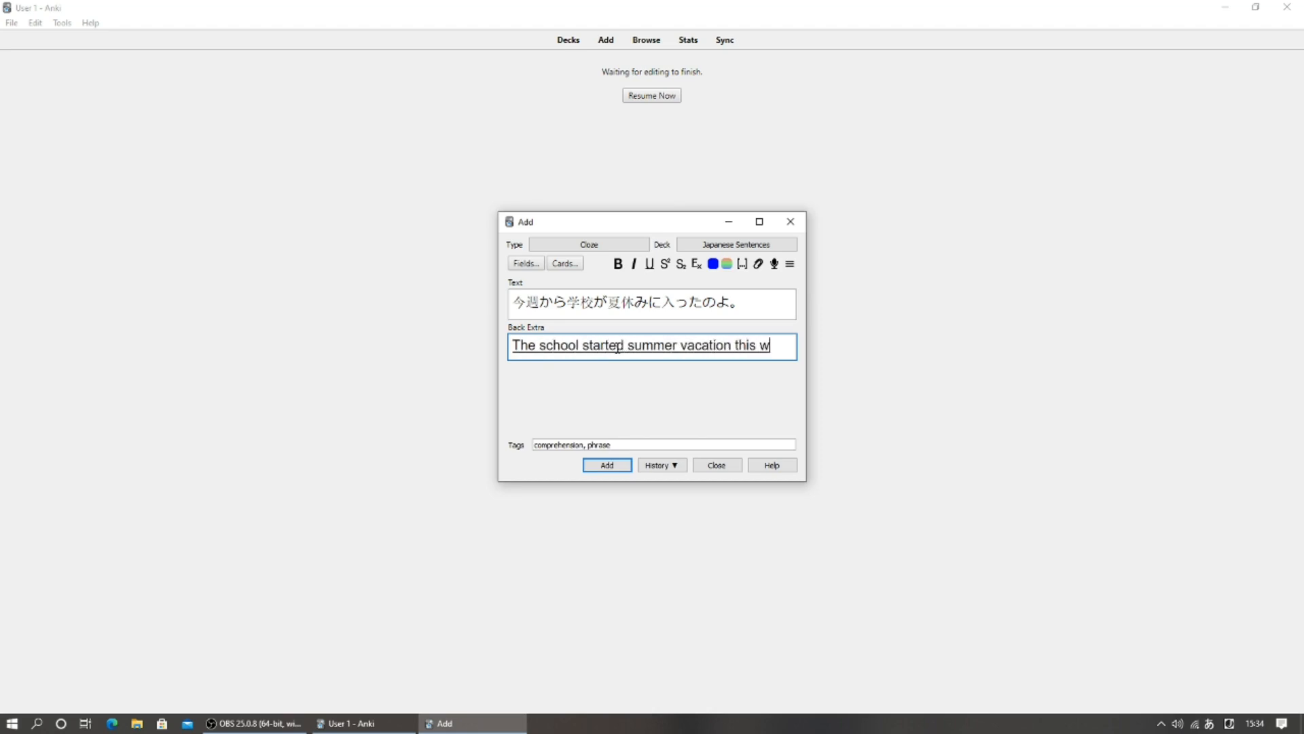
{"action": "type", "text": "eek."}
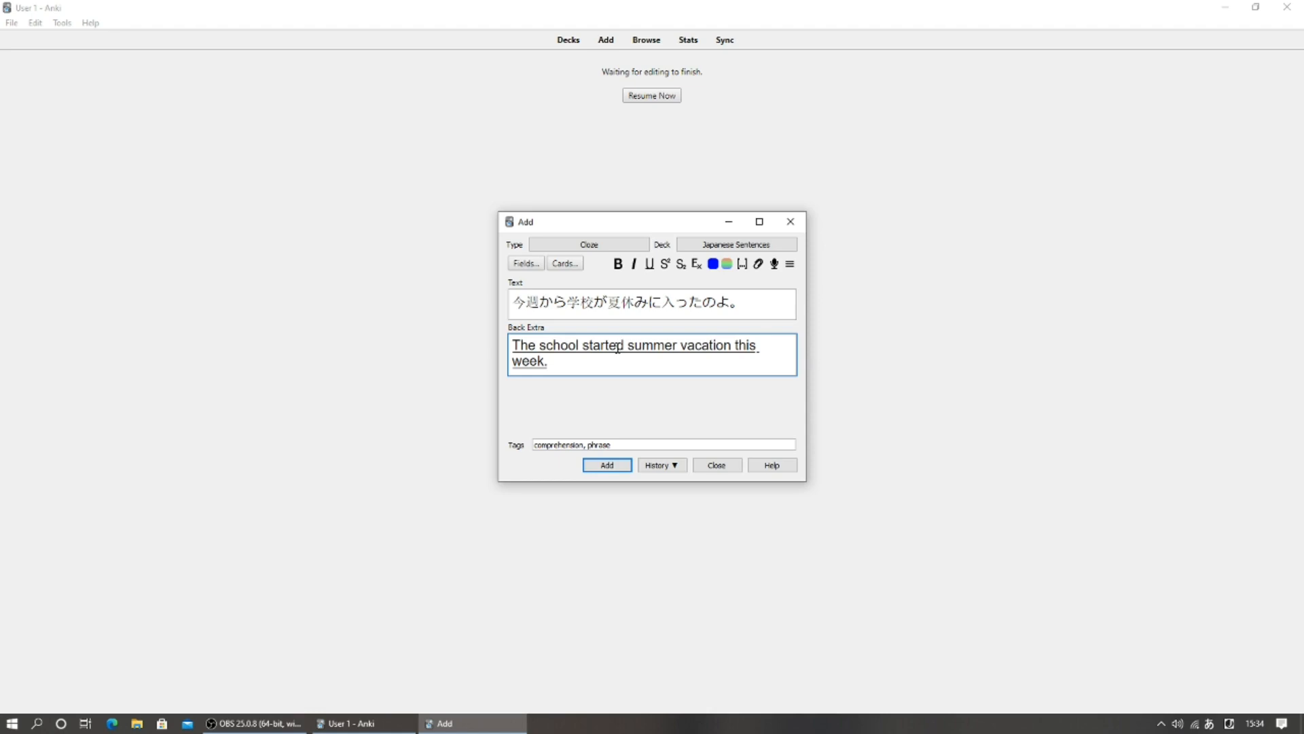
{"action": "left_click_drag", "start_coordinate": [620, 301], "coordinate": [699, 303]}
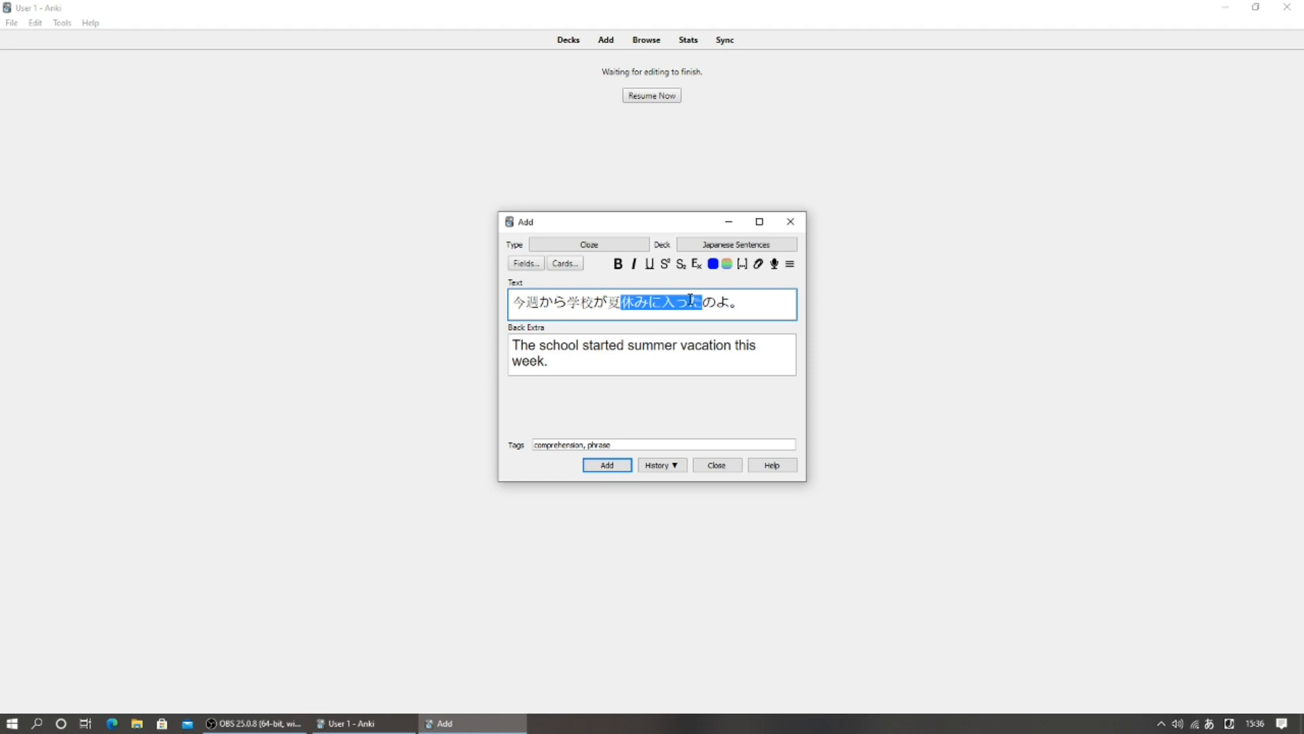
{"action": "left_click", "coordinate": [743, 270]}
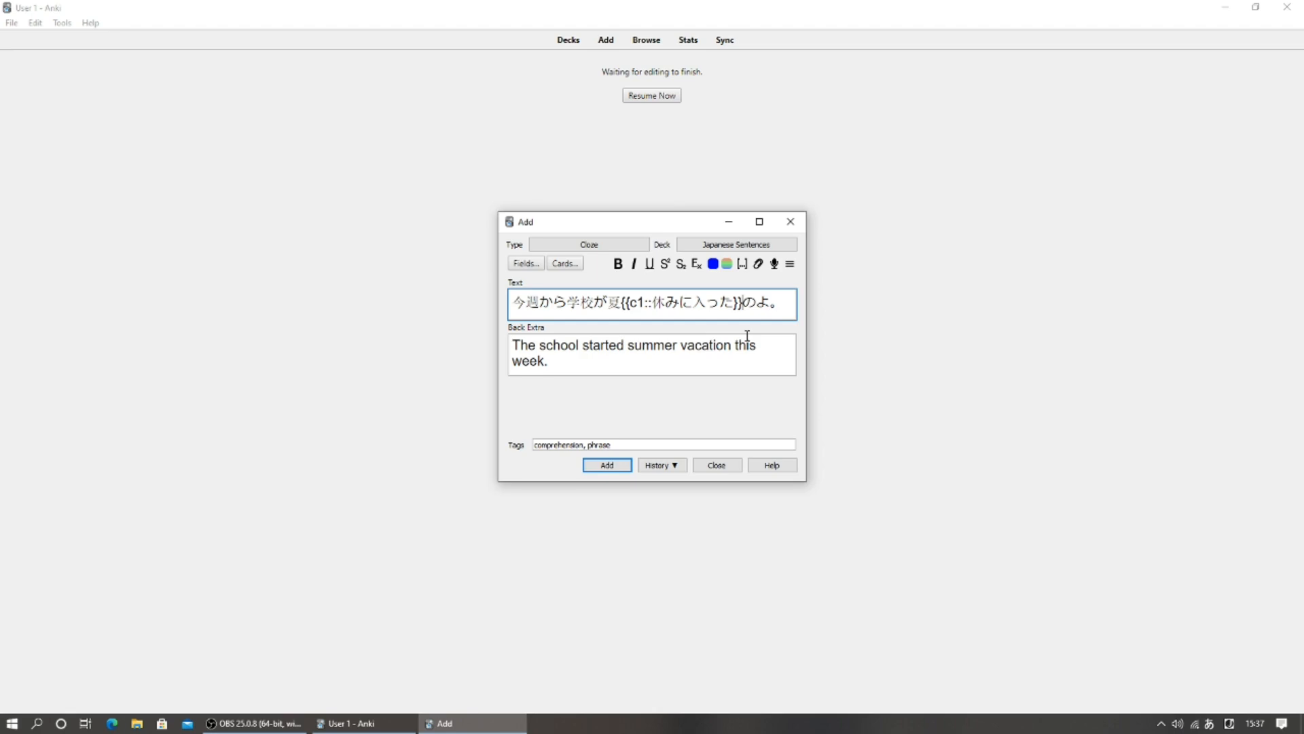
Remove the comprehension tag from the Cloze note, keeping phrase, and add the note to the deck, closing the add window.
{"action": "left_click_drag", "start_coordinate": [585, 446], "coordinate": [534, 447]}
{"action": "key", "text": "BackSpace"}
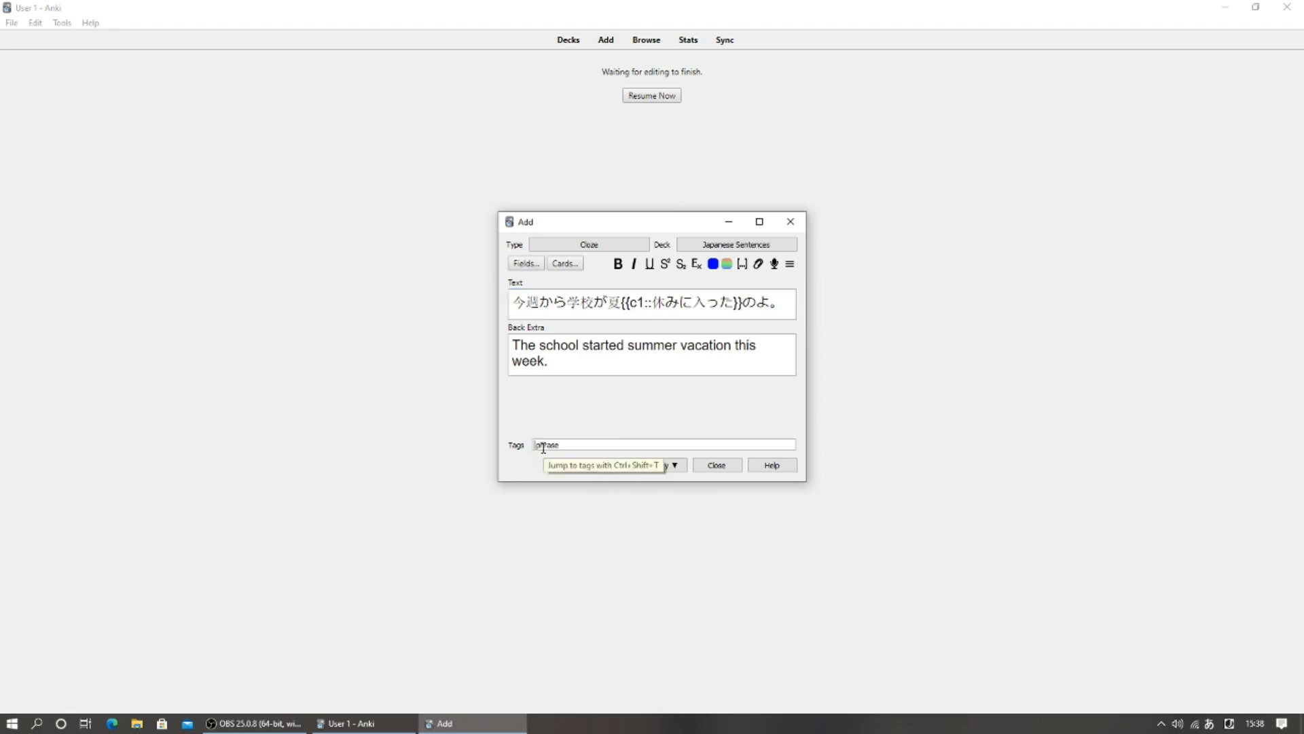
{"action": "left_click", "coordinate": [602, 466]}
{"action": "left_click", "coordinate": [717, 465]}
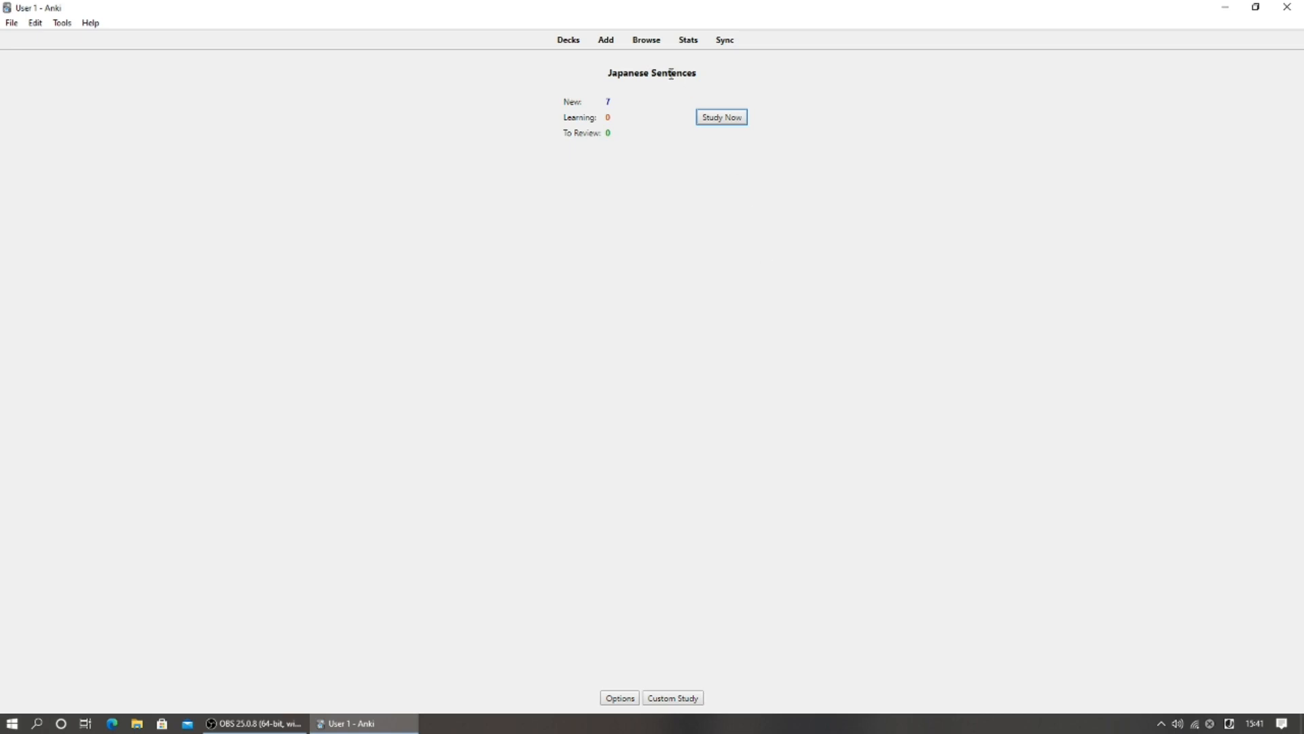
Browse the cards of the whole collection in a maximized window, and list those in the Japanese Sentences deck.
{"action": "left_click", "coordinate": [648, 42]}
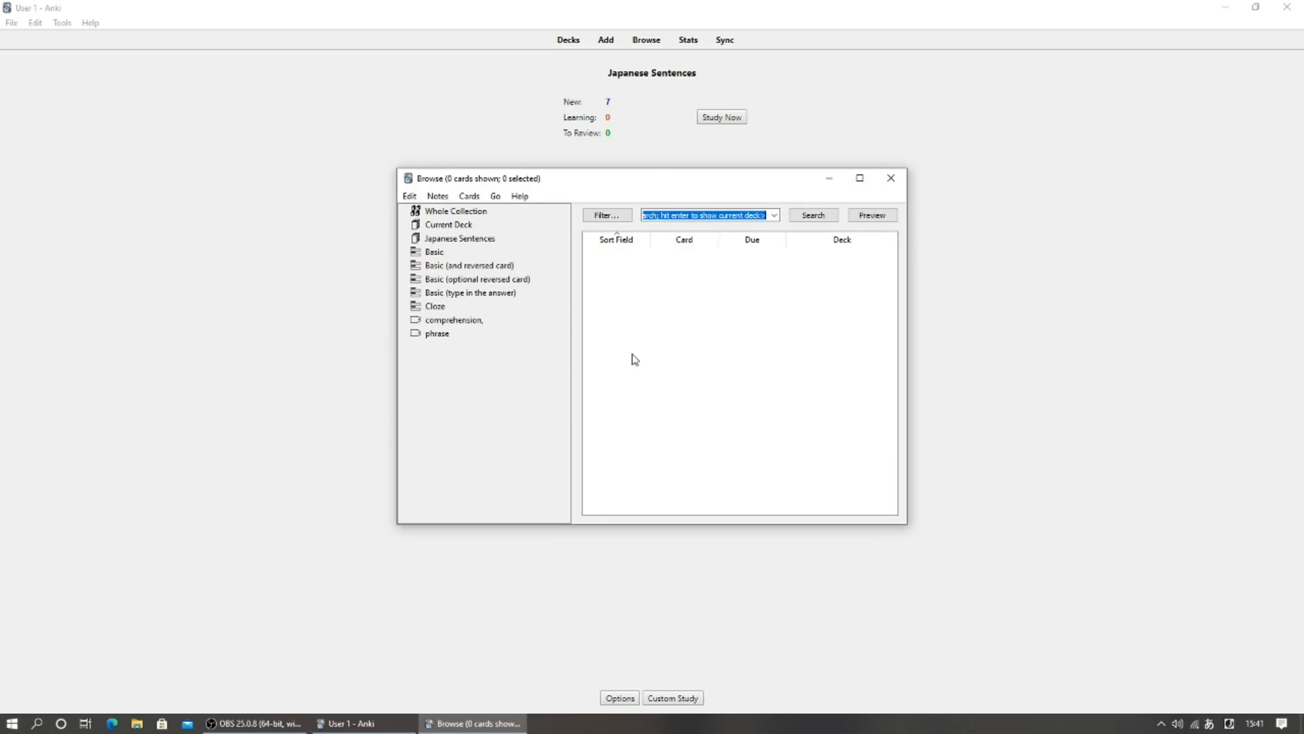
{"action": "left_click", "coordinate": [481, 215]}
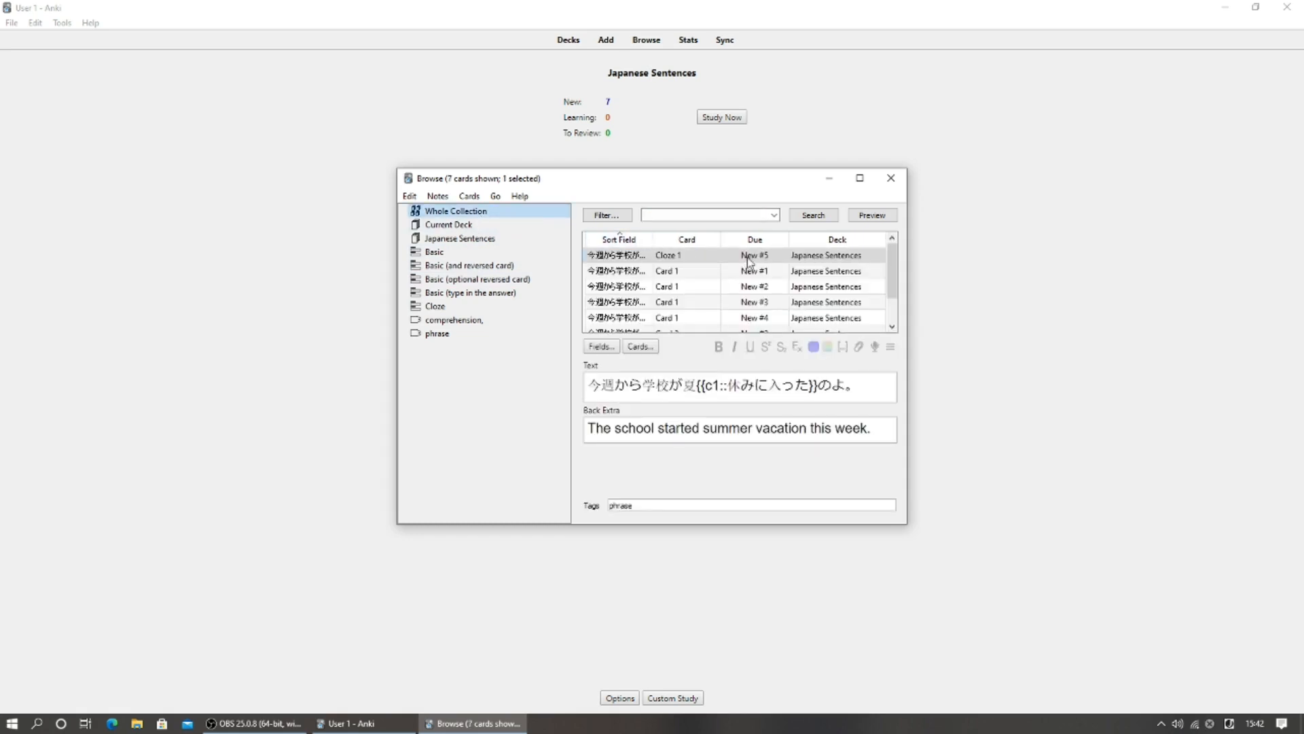
{"action": "left_click", "coordinate": [859, 181]}
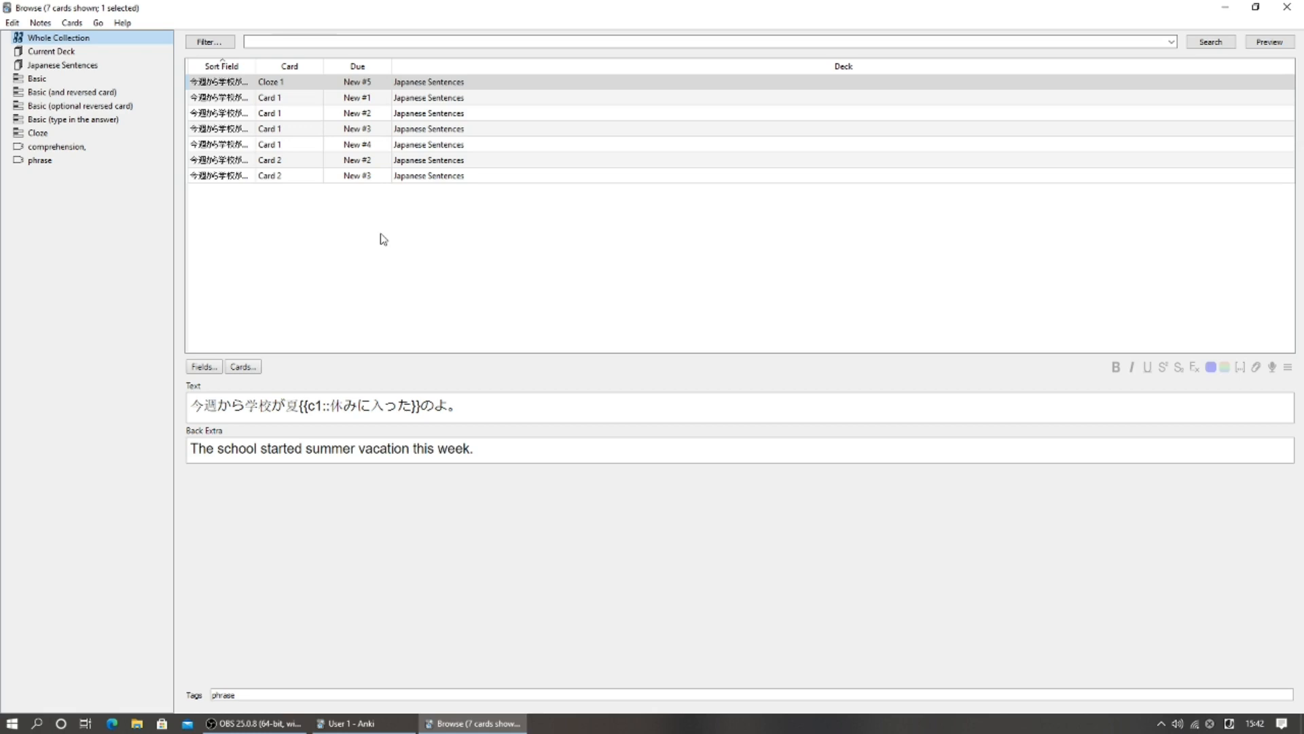
{"action": "left_click", "coordinate": [62, 65]}
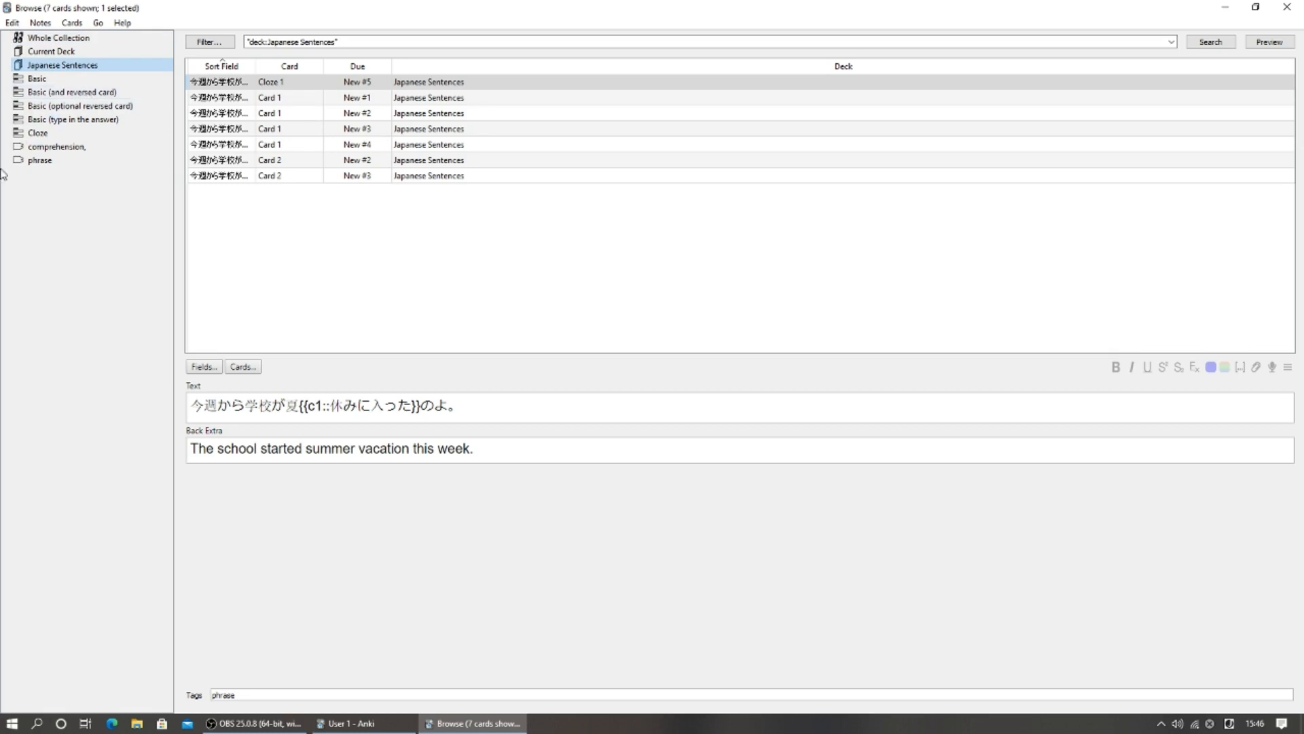
Check which cards carry each of the comprehension and phrase tag variants.
{"action": "left_click", "coordinate": [83, 145]}
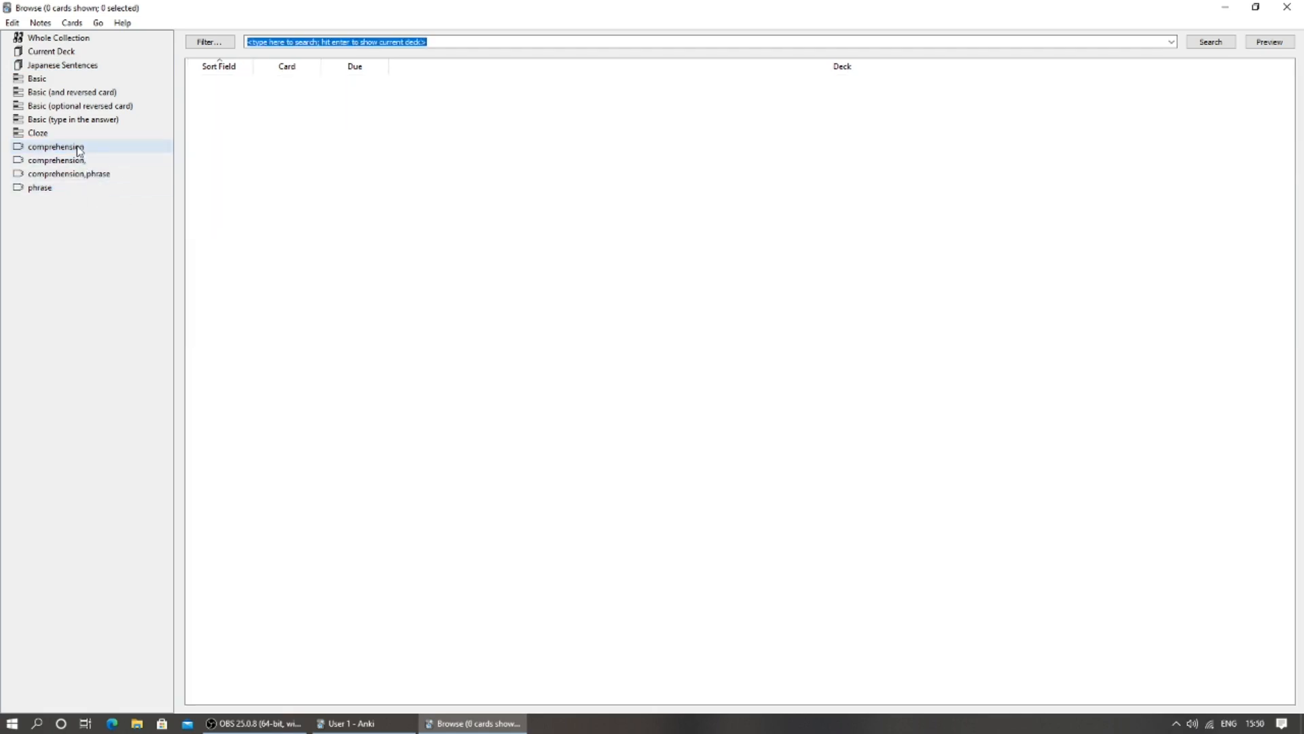
{"action": "left_click", "coordinate": [79, 149]}
{"action": "left_click", "coordinate": [78, 161]}
{"action": "left_click", "coordinate": [78, 174]}
{"action": "left_click", "coordinate": [77, 163]}
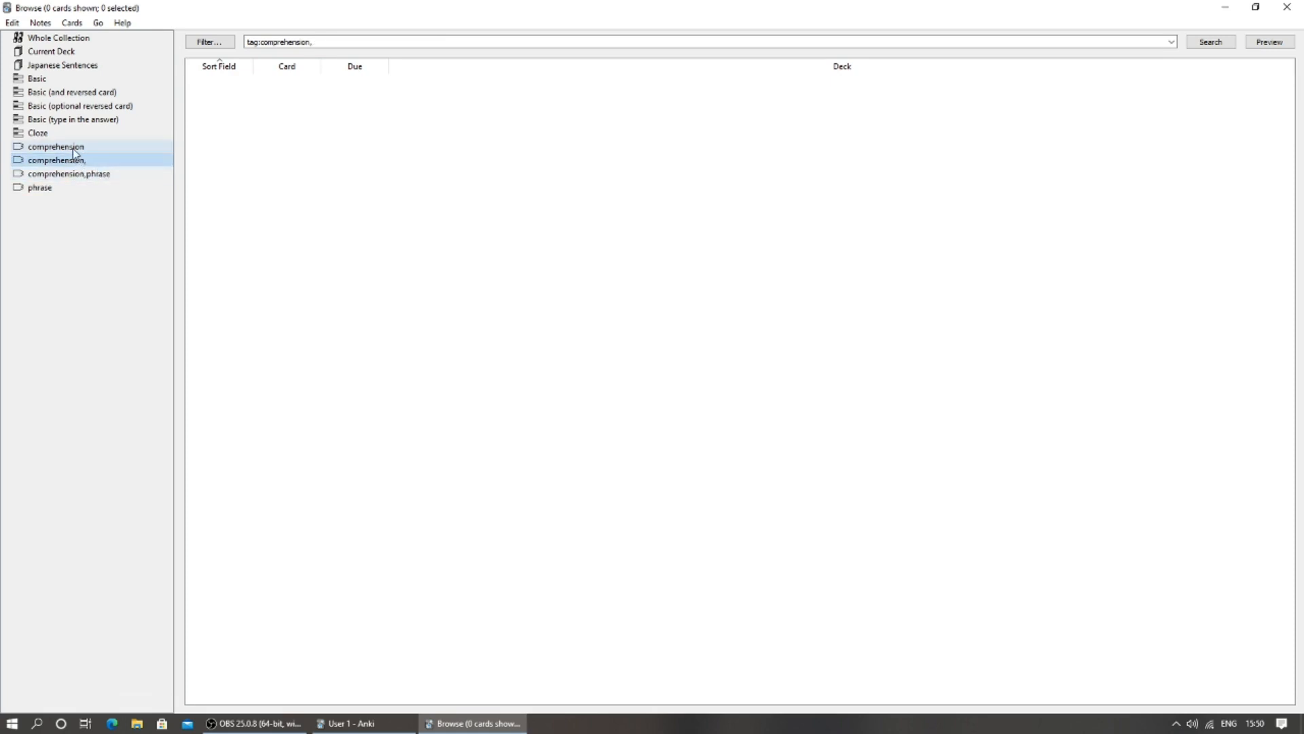
{"action": "left_click", "coordinate": [71, 188]}
{"action": "left_click", "coordinate": [75, 175]}
{"action": "left_click", "coordinate": [75, 161]}
{"action": "left_click", "coordinate": [75, 147]}
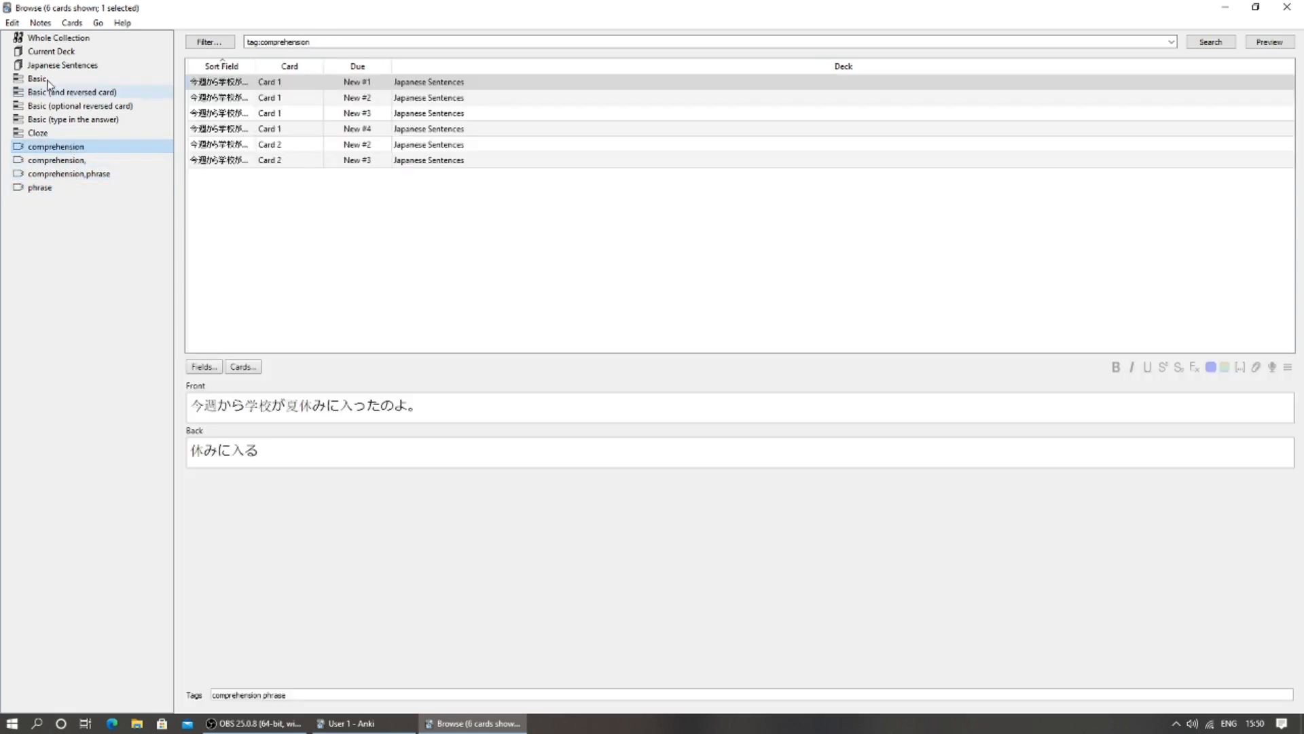
Clear the unused tags from the collection.
{"action": "left_click", "coordinate": [39, 23]}
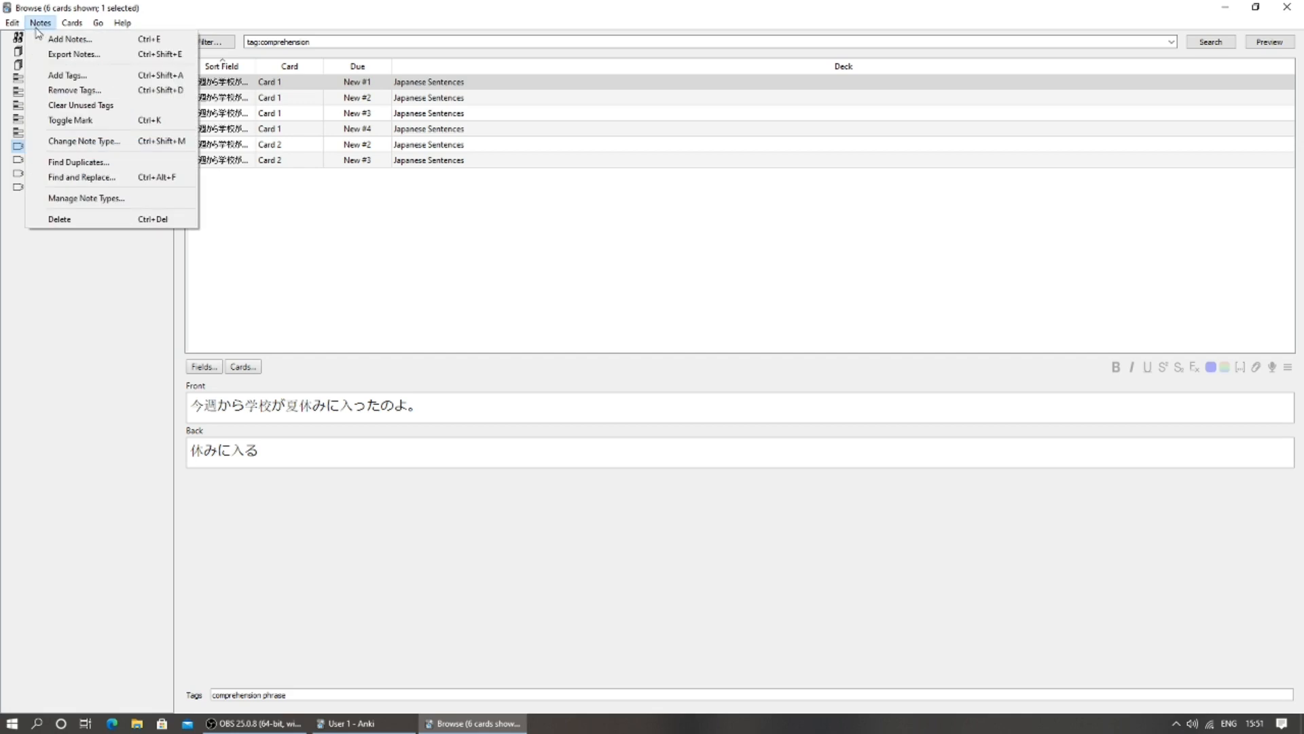
{"action": "left_click", "coordinate": [80, 106]}
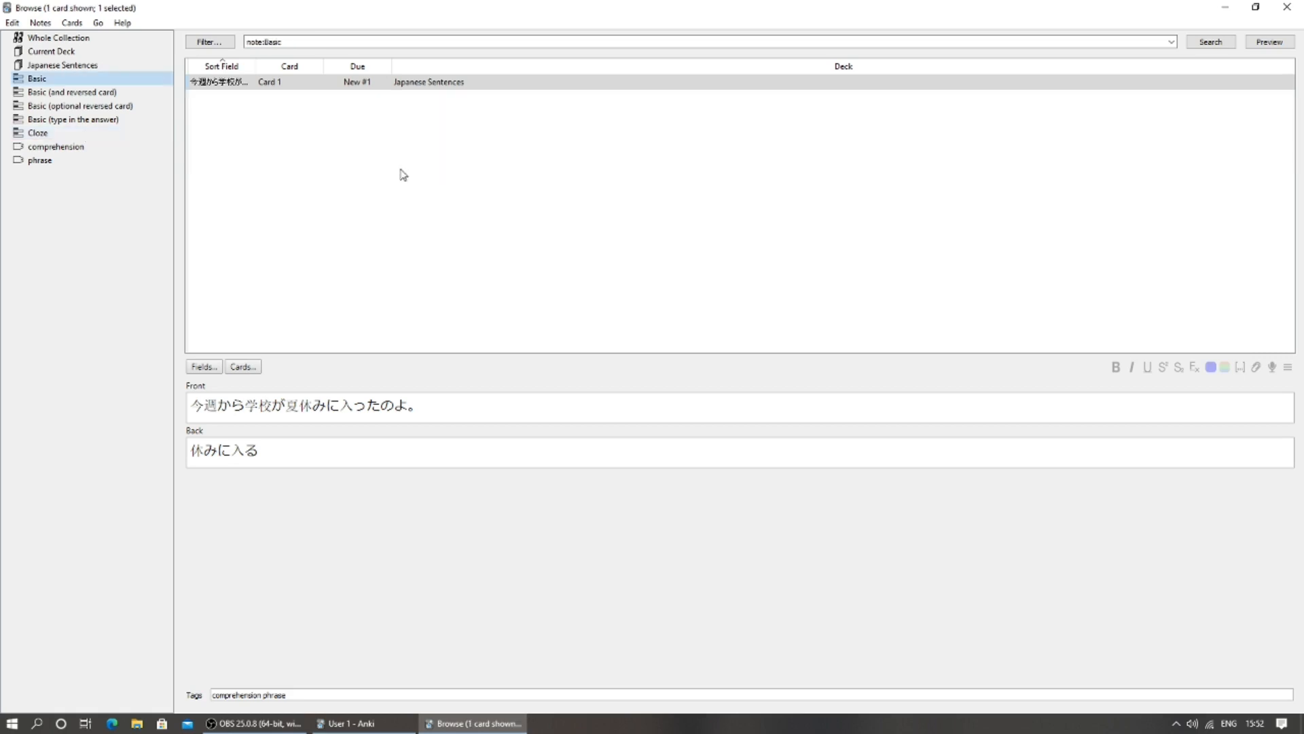
Preview the front and back of the Basic card.
{"action": "left_click", "coordinate": [1270, 42]}
{"action": "left_click", "coordinate": [843, 522]}
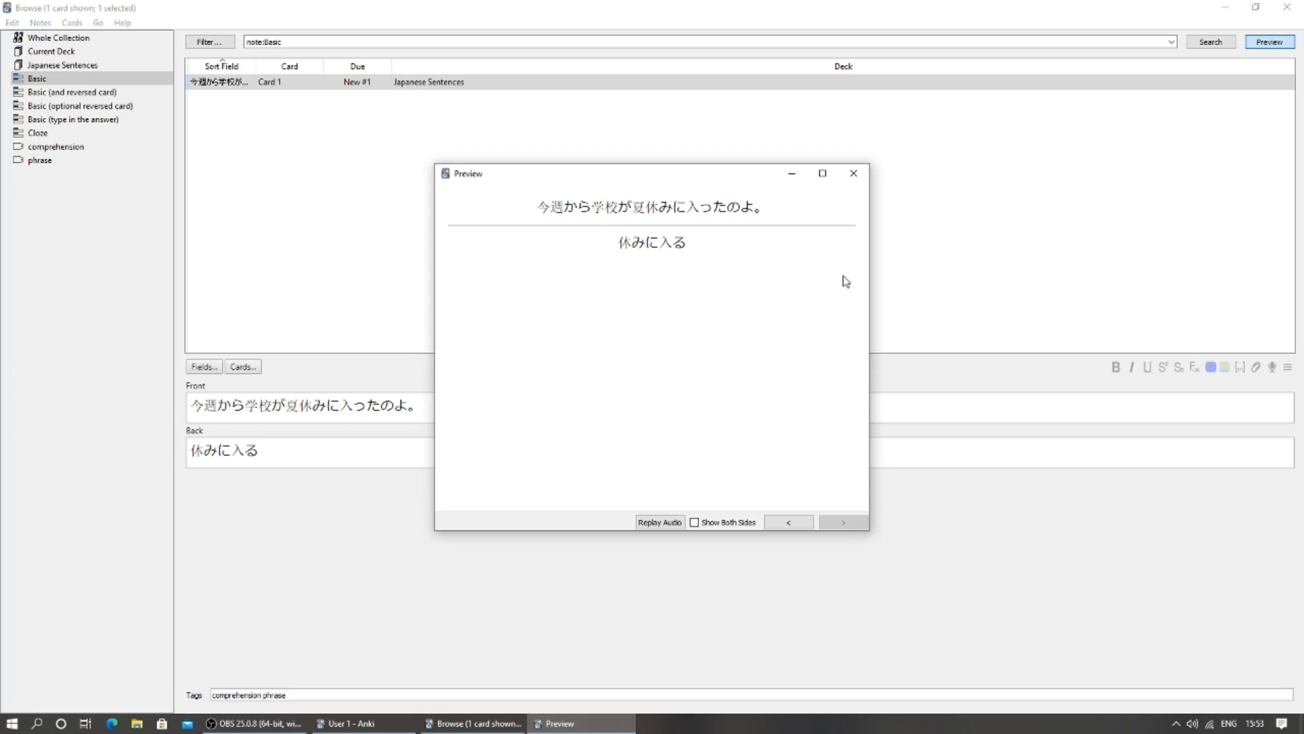
{"action": "left_click", "coordinate": [854, 173]}
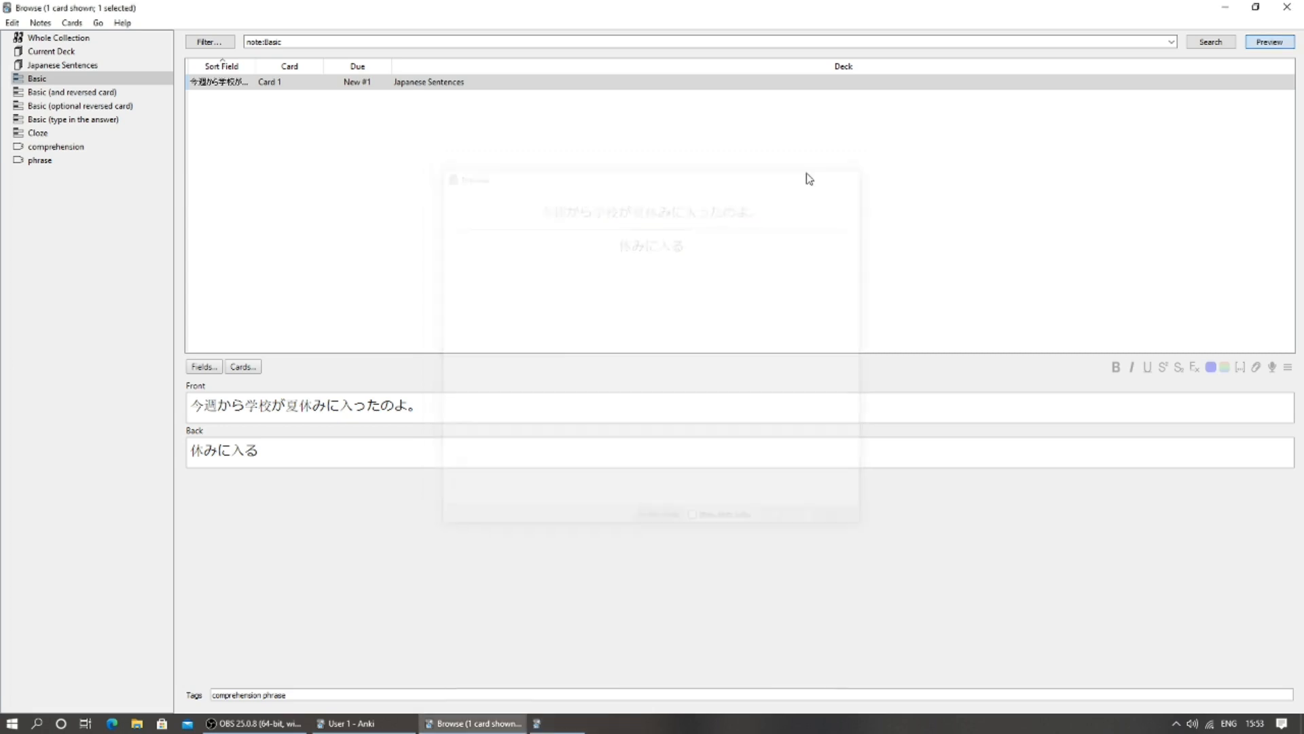
List the Basic (and reversed card) cards and preview the front and back of both.
{"action": "left_click", "coordinate": [102, 94]}
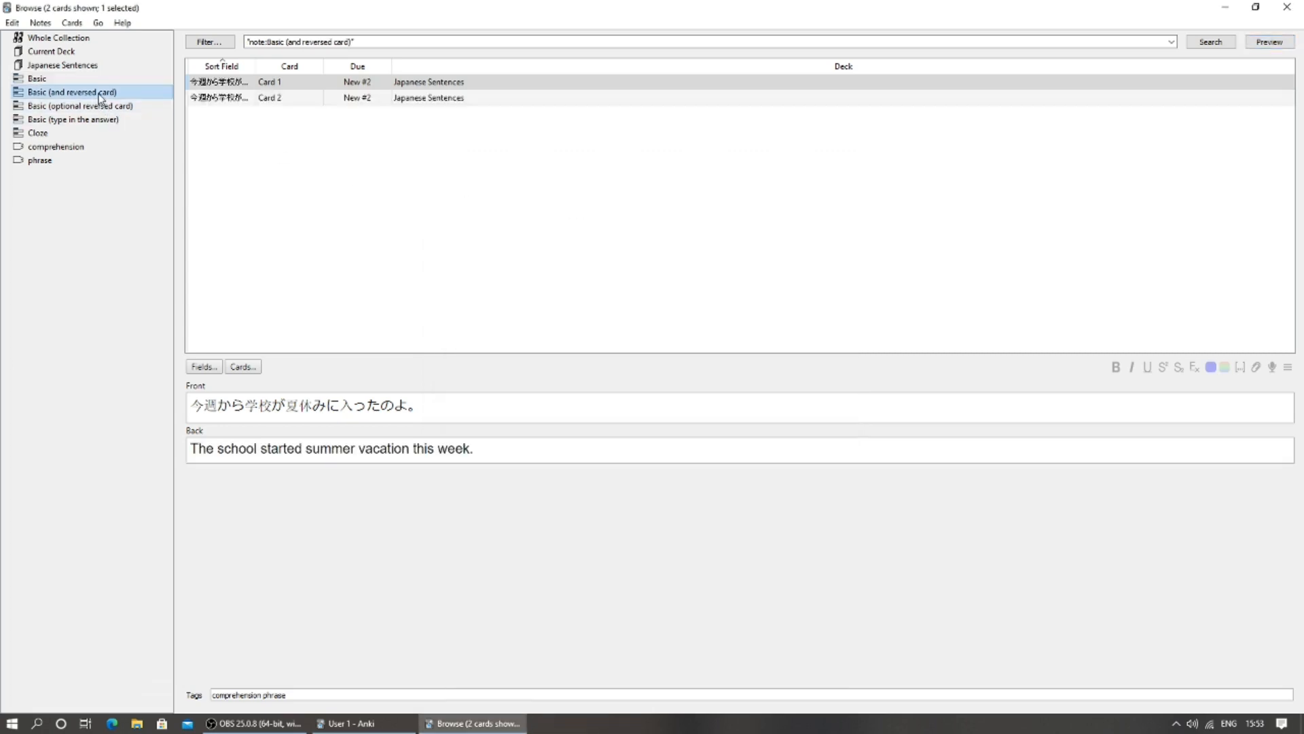
{"action": "left_click", "coordinate": [1269, 42]}
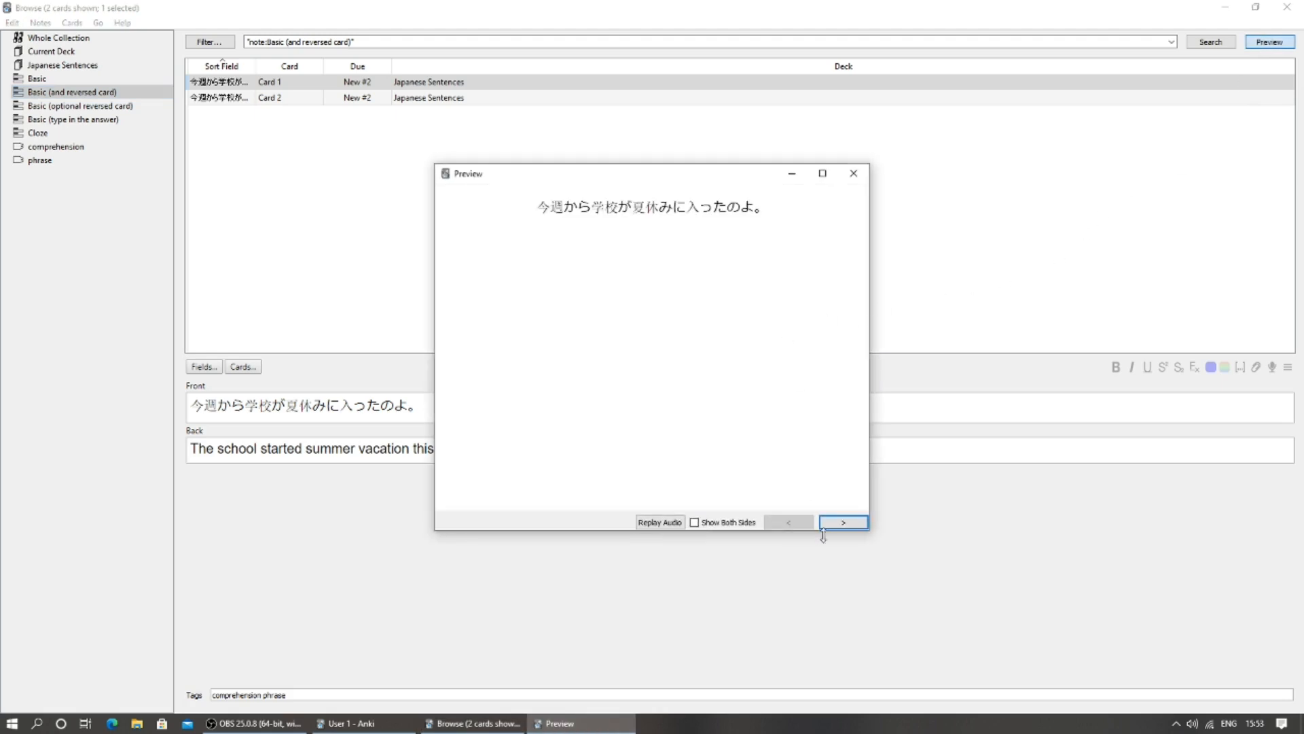
{"action": "left_click", "coordinate": [844, 523]}
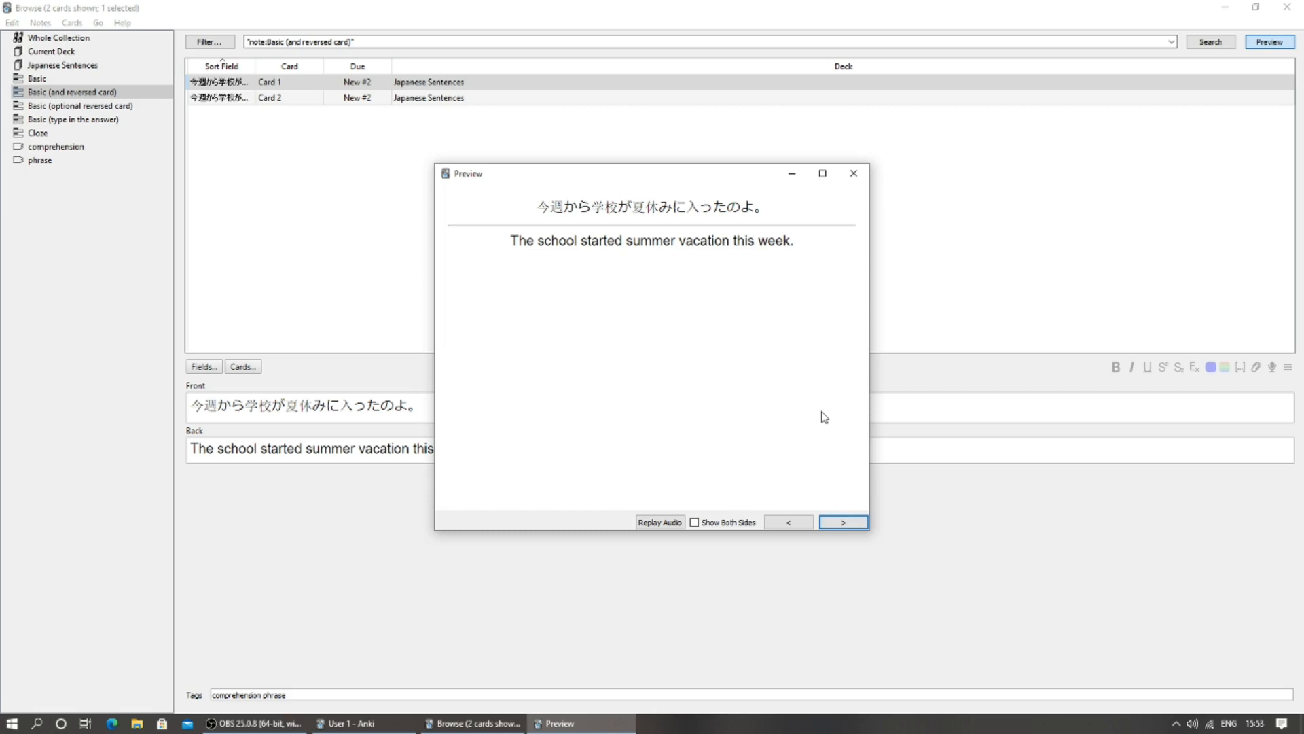
{"action": "left_click", "coordinate": [848, 527]}
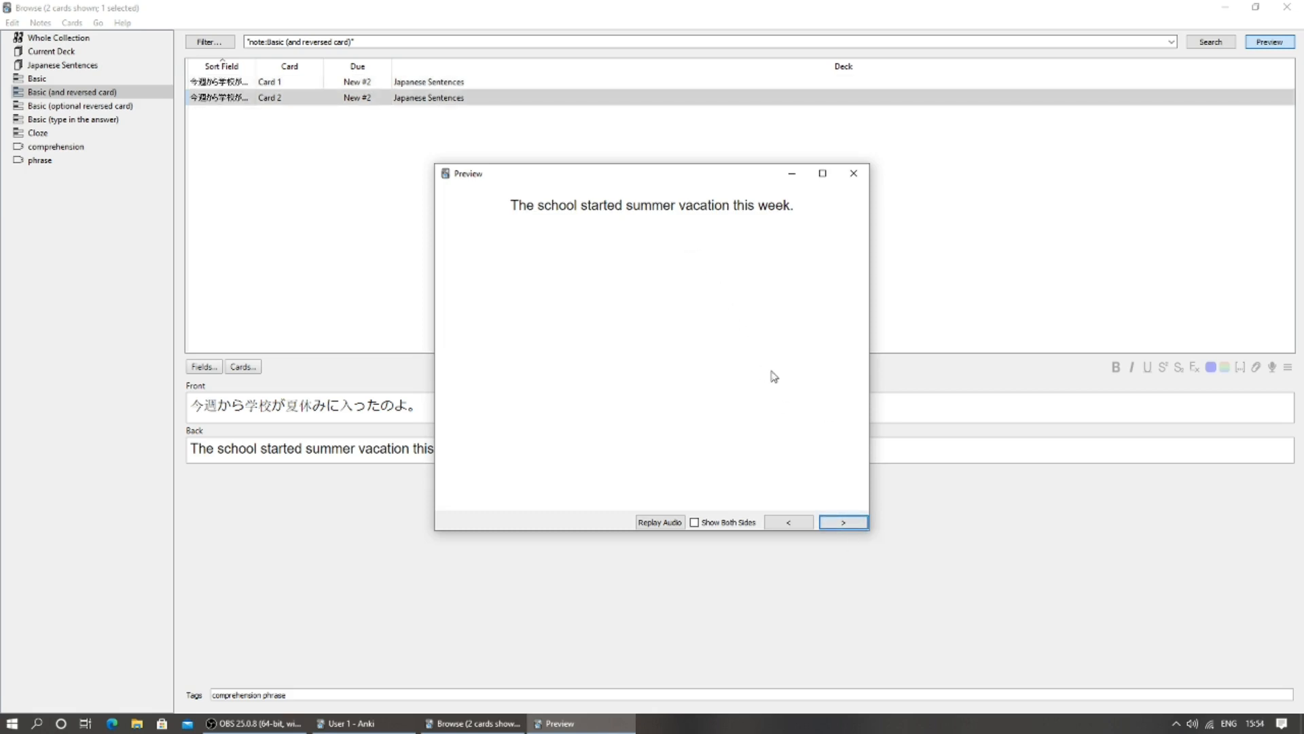
{"action": "left_click", "coordinate": [837, 521]}
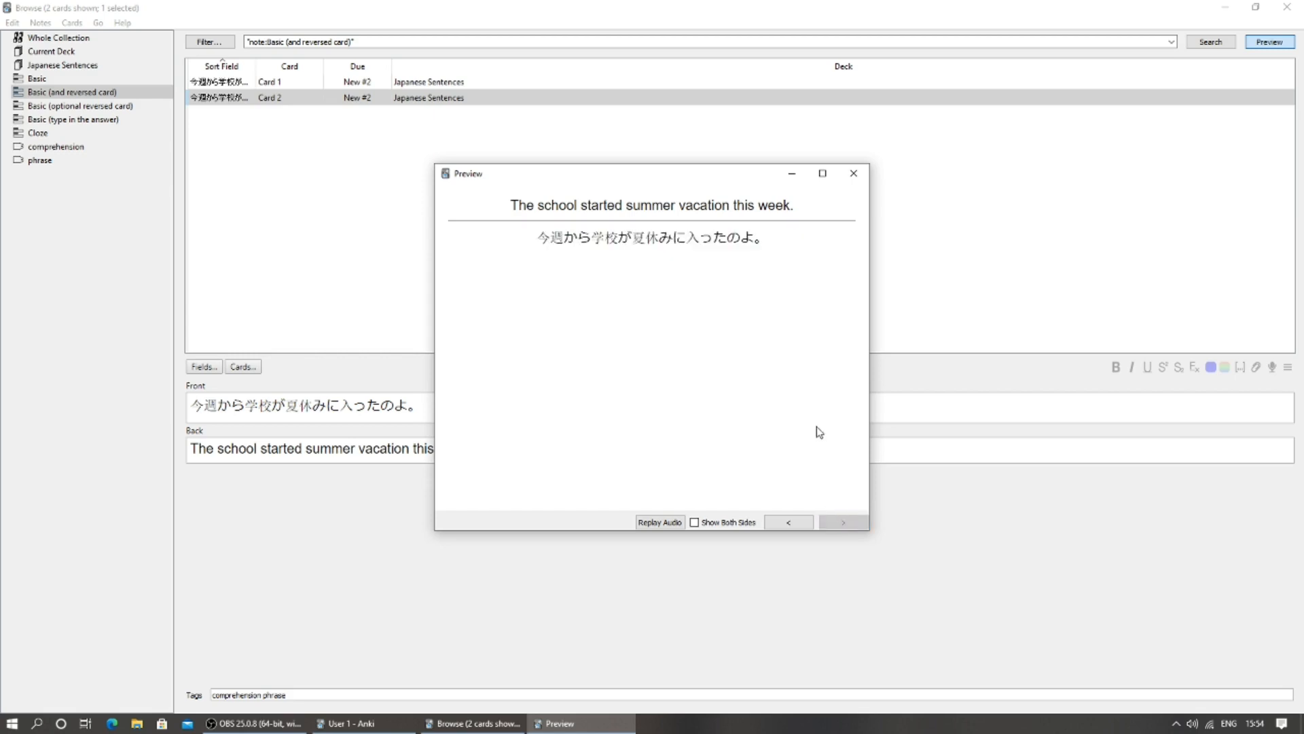
{"action": "left_click", "coordinate": [854, 173]}
List the Basic (optional reversed card) cards and preview both sides of each.
{"action": "left_click", "coordinate": [141, 109]}
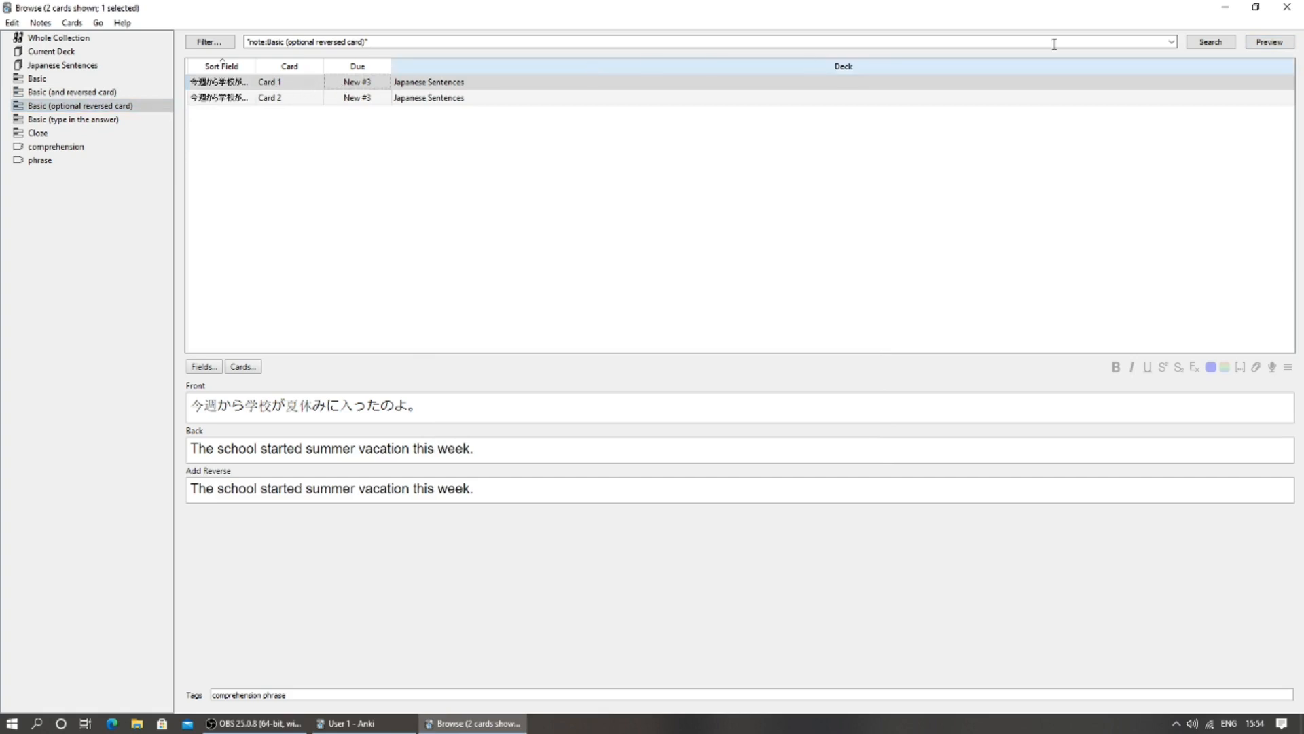
{"action": "left_click", "coordinate": [1270, 42]}
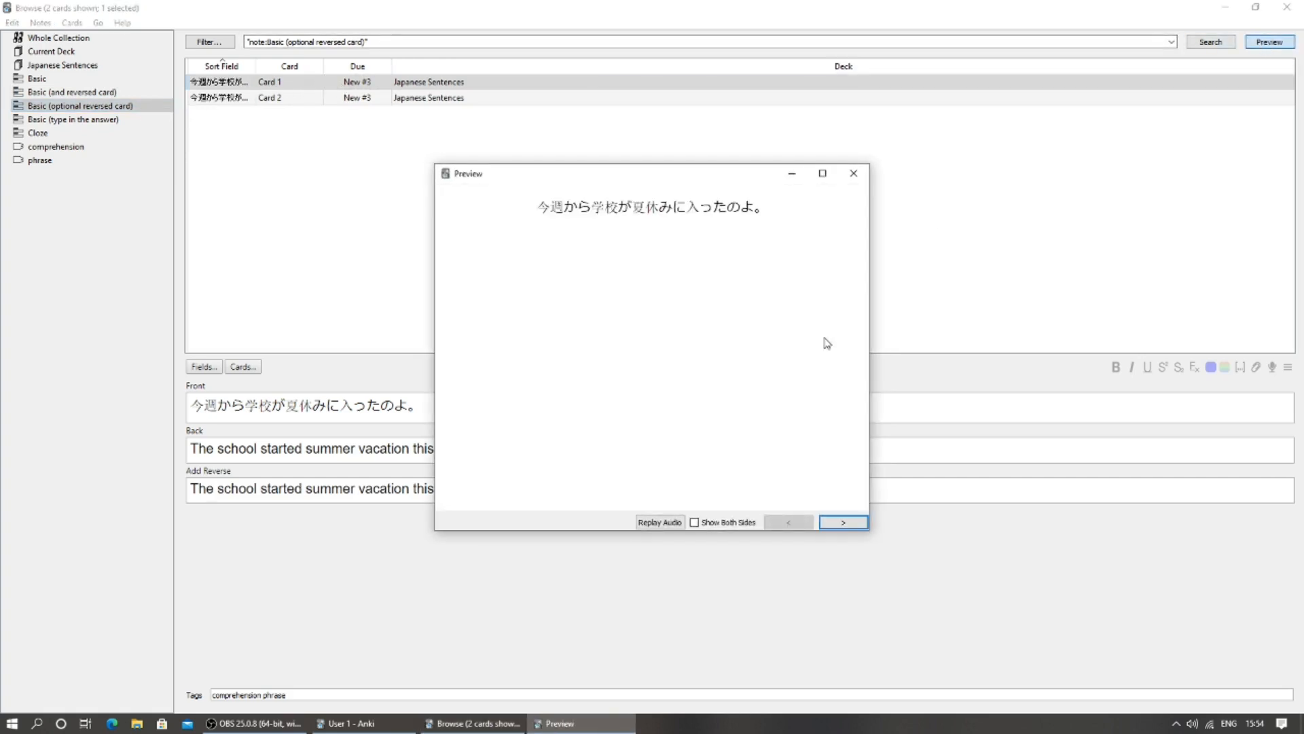
{"action": "left_click", "coordinate": [842, 524]}
{"action": "left_click", "coordinate": [841, 525]}
{"action": "left_click", "coordinate": [839, 523]}
{"action": "left_click", "coordinate": [853, 174]}
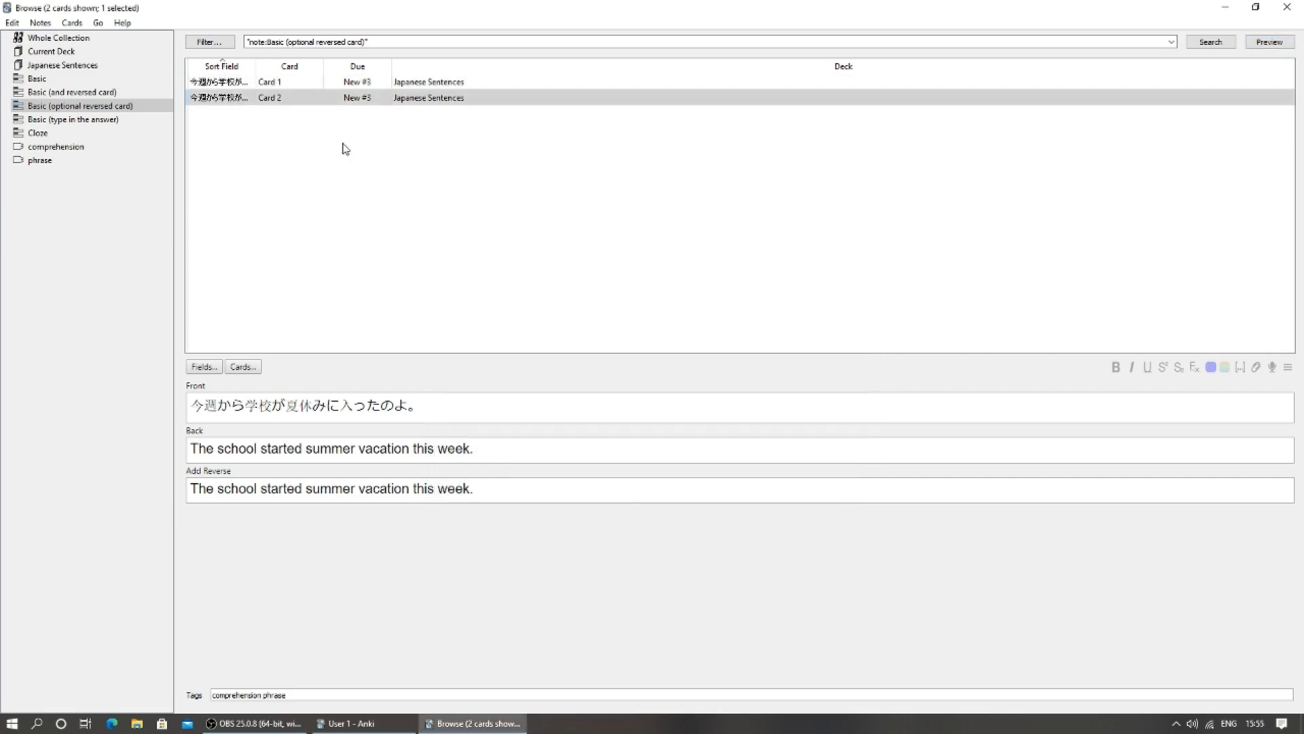
List the Basic (type in the answer) card and preview its question and answer sides.
{"action": "left_click", "coordinate": [87, 120]}
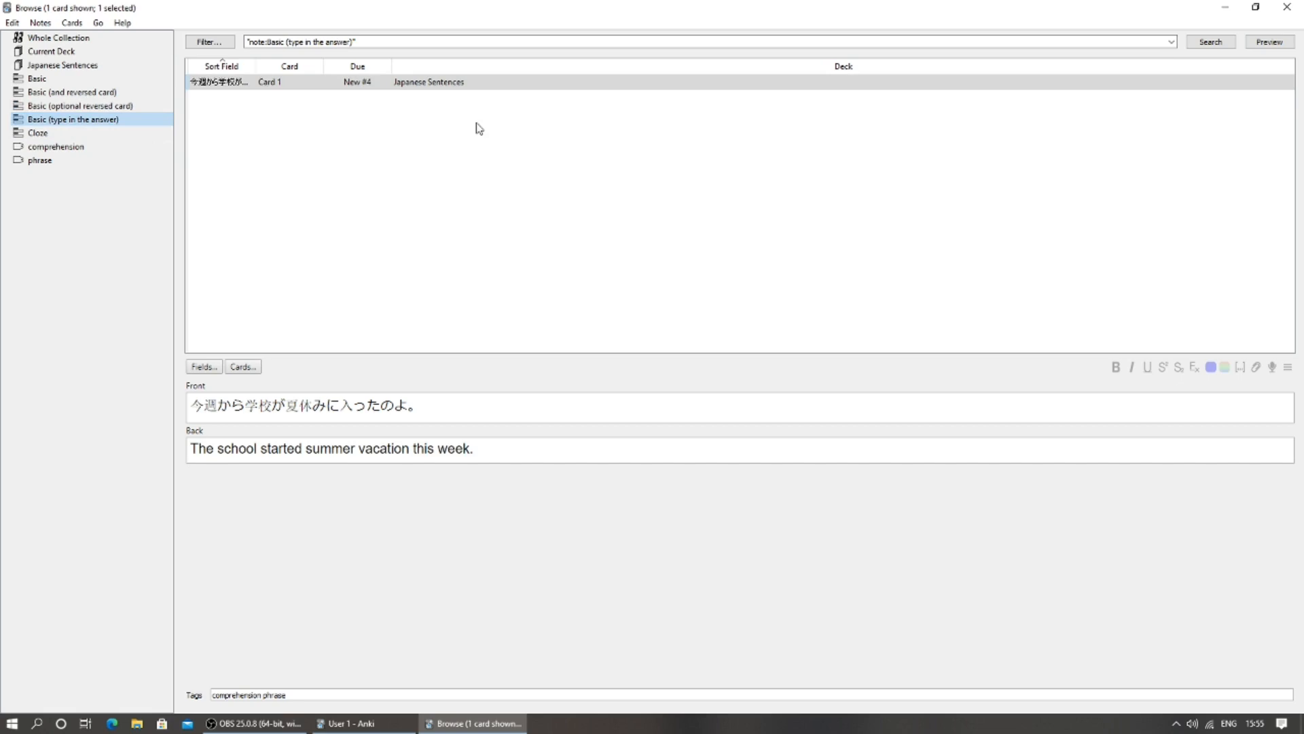
{"action": "left_click", "coordinate": [1267, 43]}
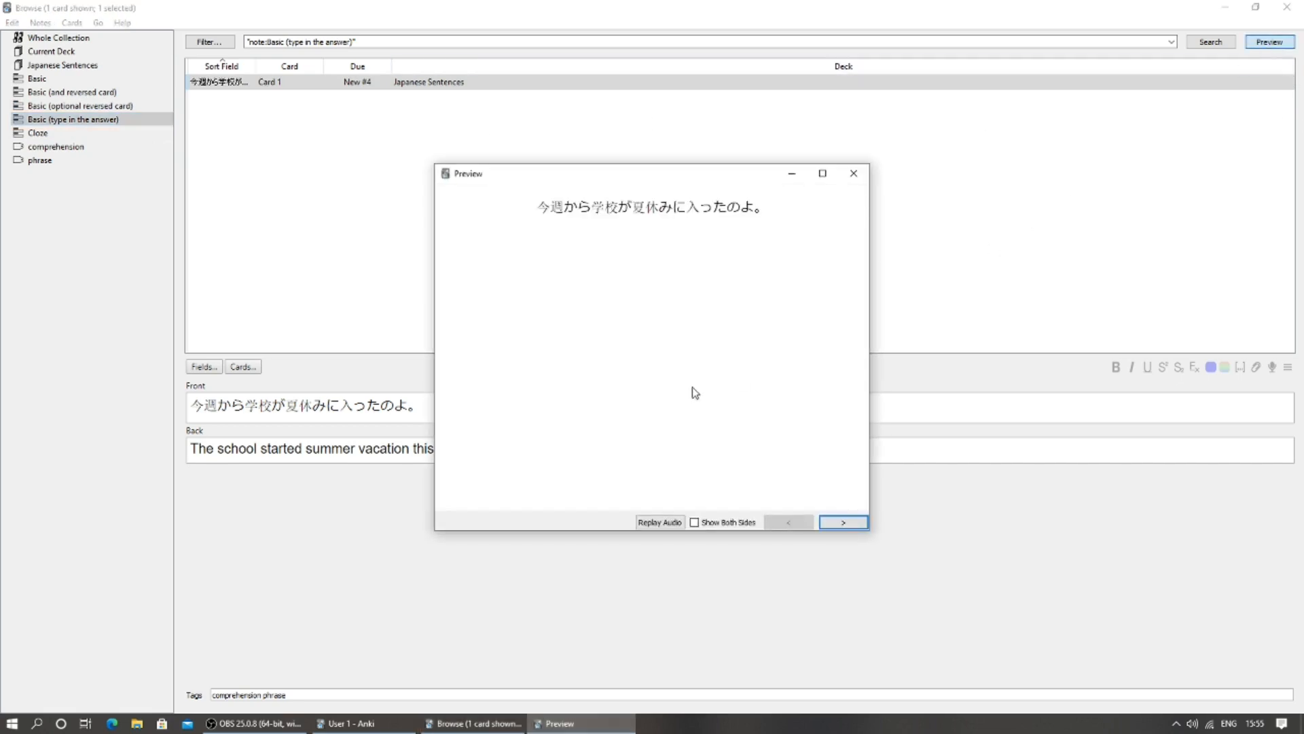
{"action": "left_click", "coordinate": [843, 522]}
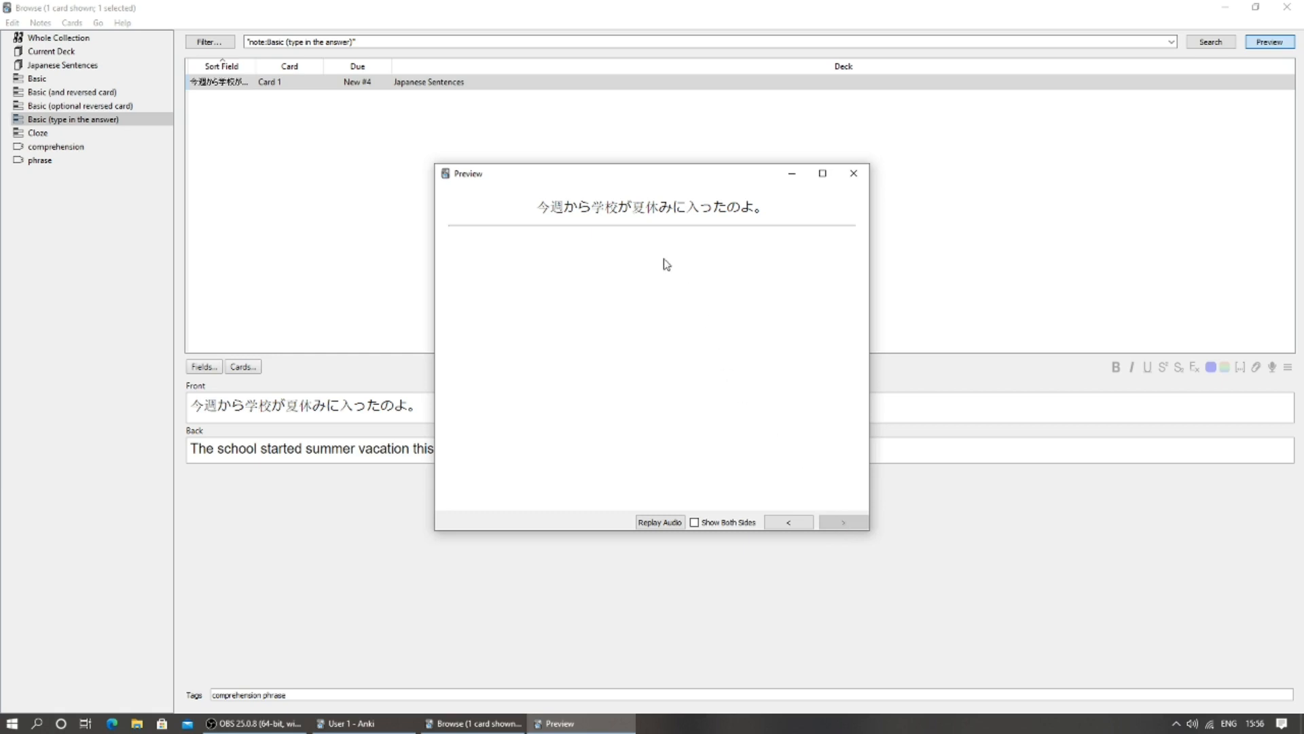
{"action": "left_click", "coordinate": [854, 174]}
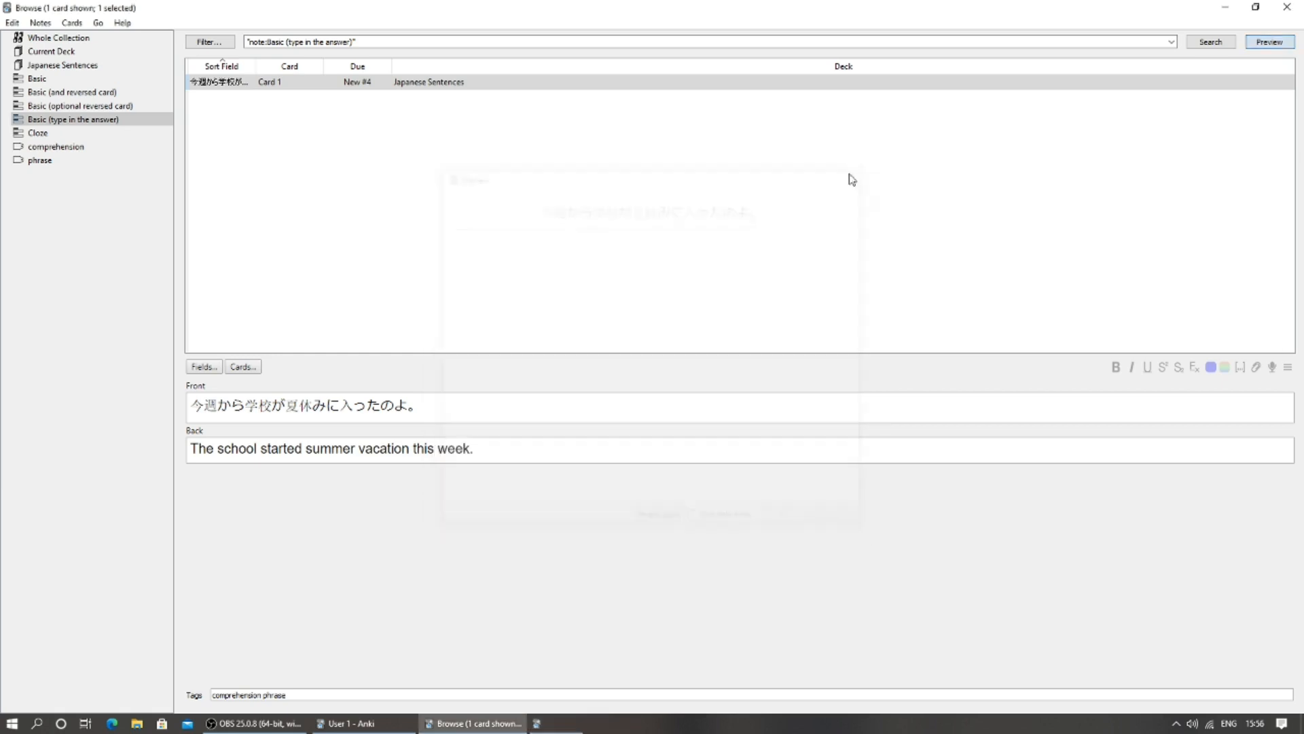
List the Cloze card and preview it with the deletion hidden and revealed.
{"action": "left_click", "coordinate": [76, 134]}
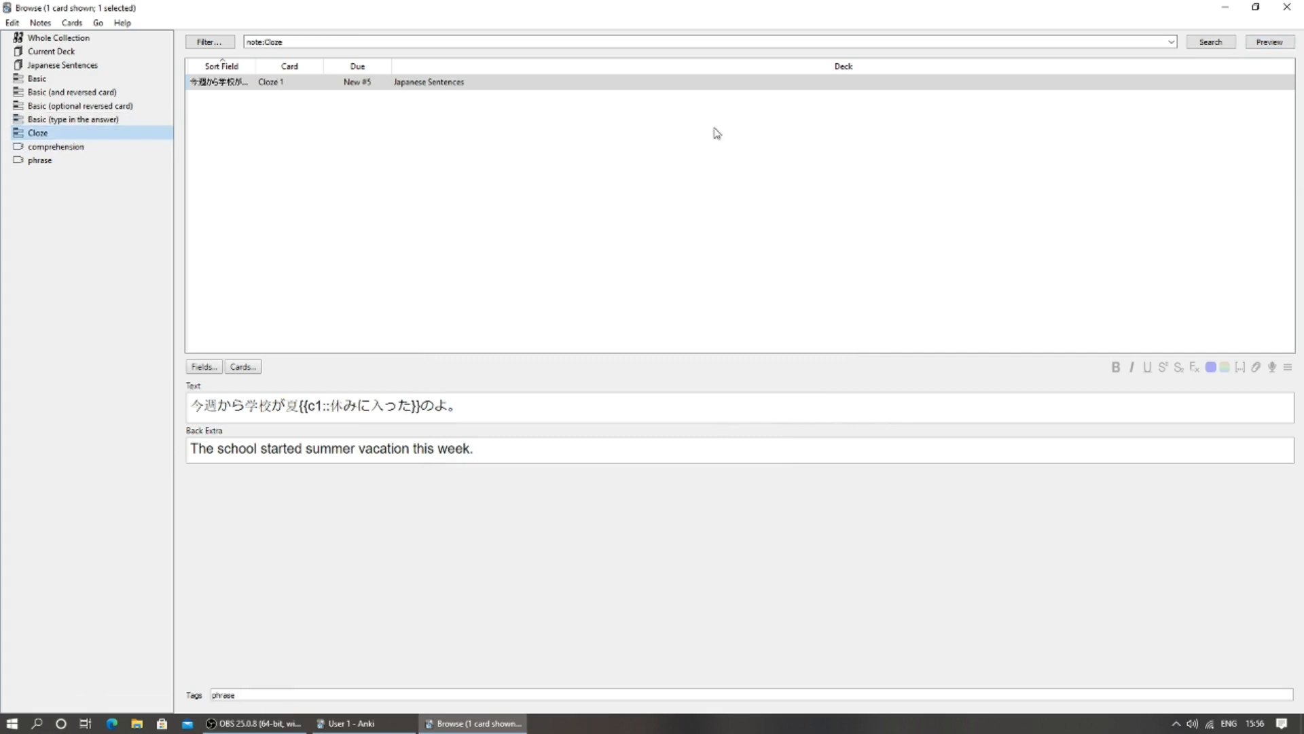
{"action": "left_click", "coordinate": [1261, 44]}
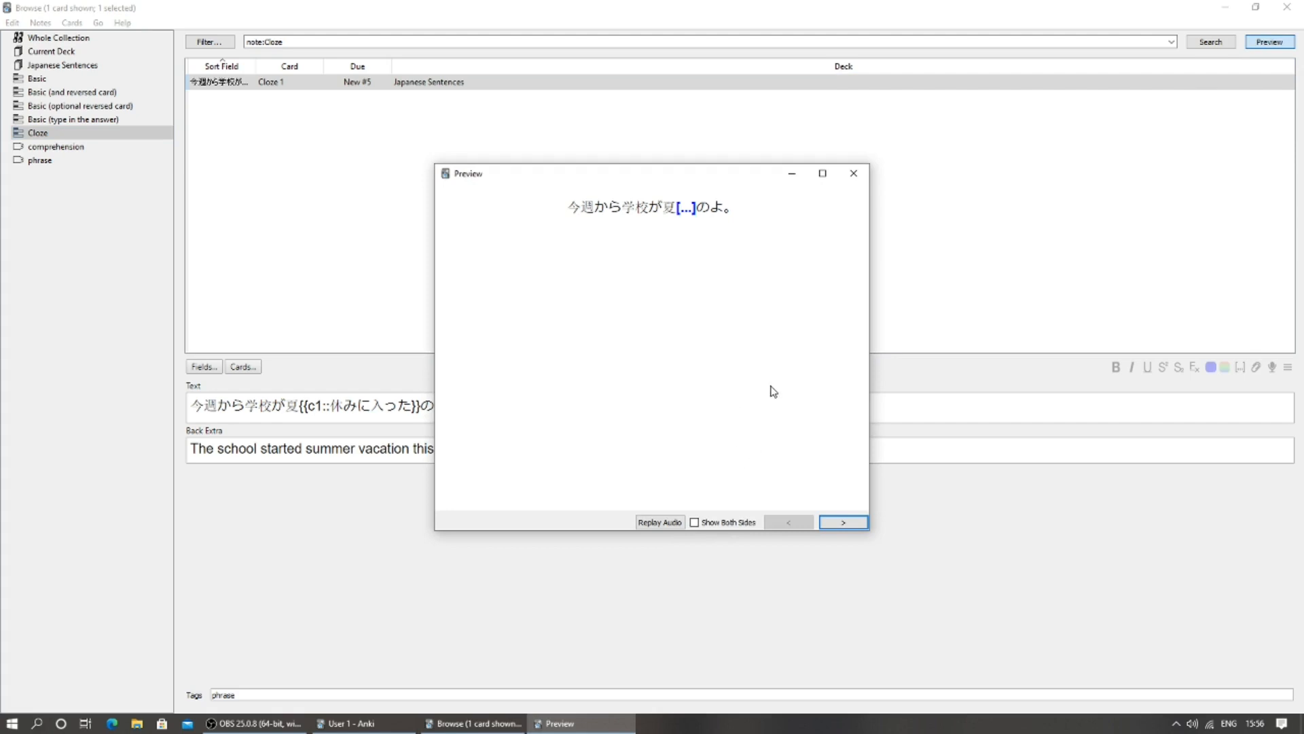
{"action": "left_click", "coordinate": [846, 521]}
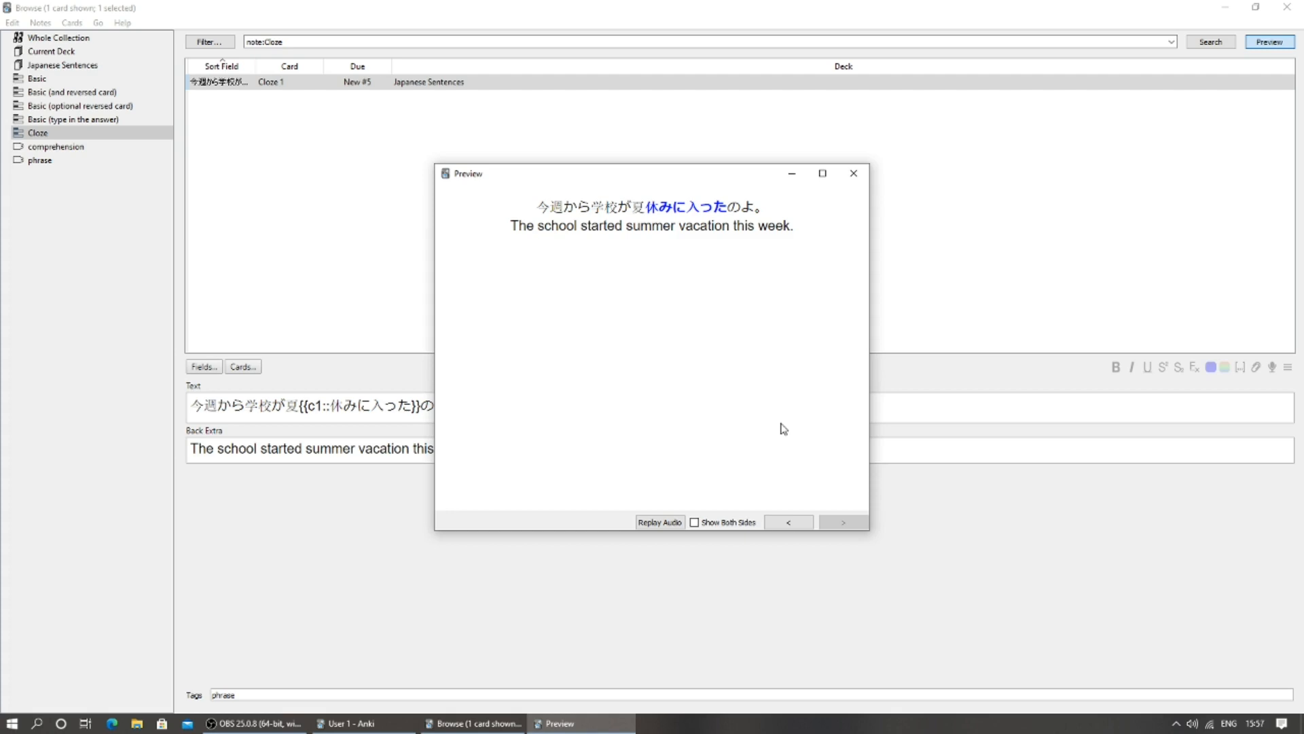
{"action": "left_click", "coordinate": [861, 175]}
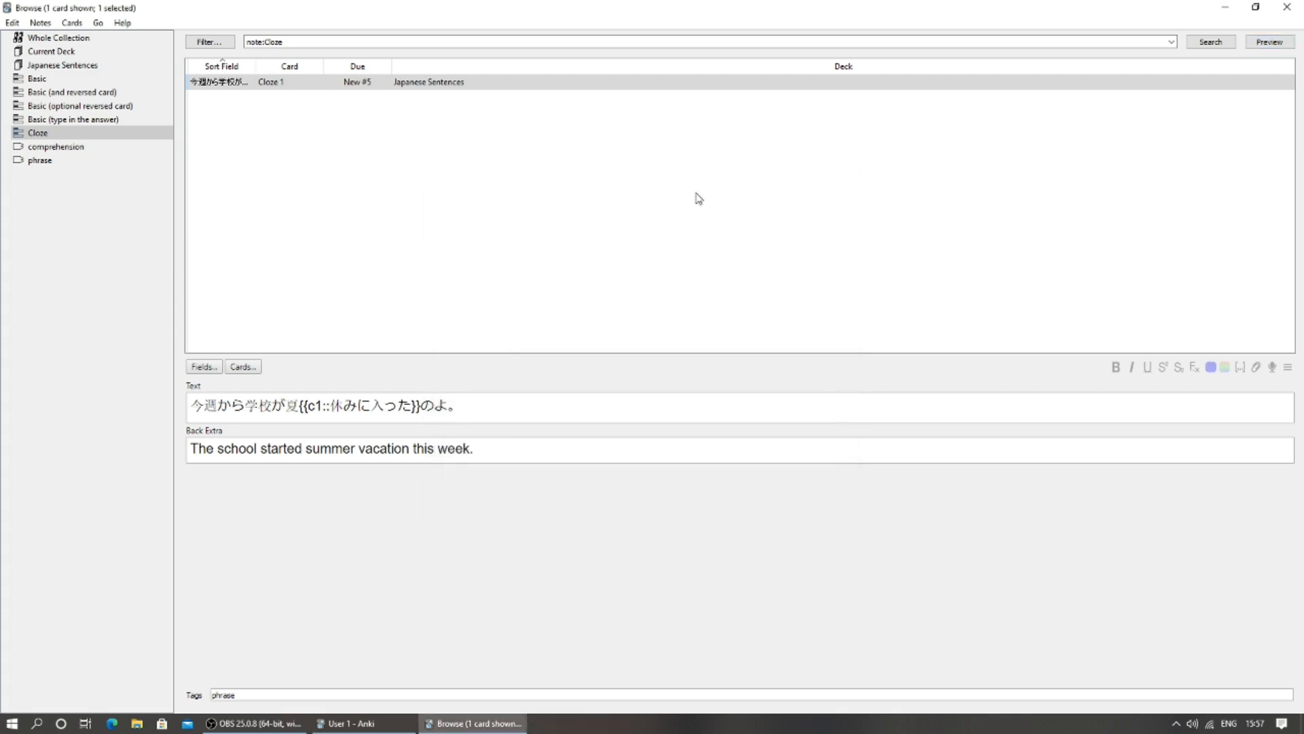
Close the card browser, start studying the Japanese Sentences deck, and reveal the first card's answer and rate it Good.
{"action": "left_click", "coordinate": [1287, 7]}
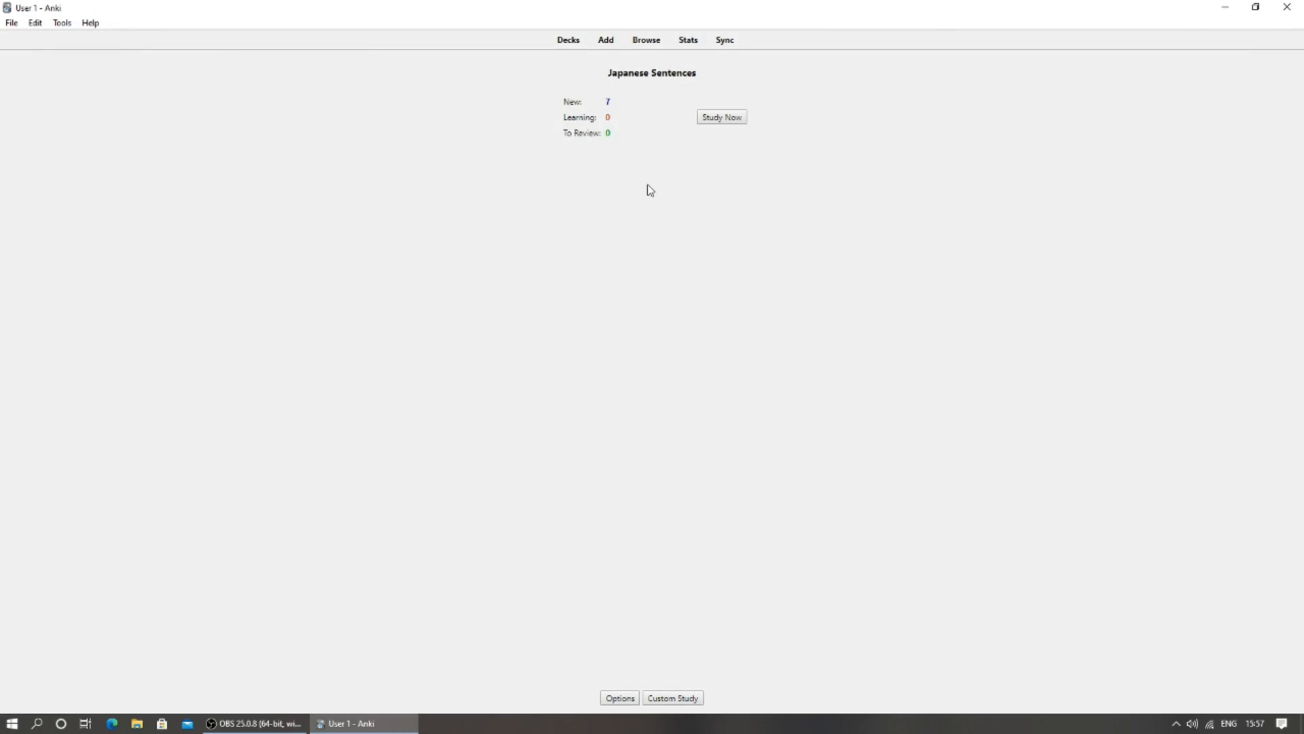
{"action": "left_click", "coordinate": [720, 127]}
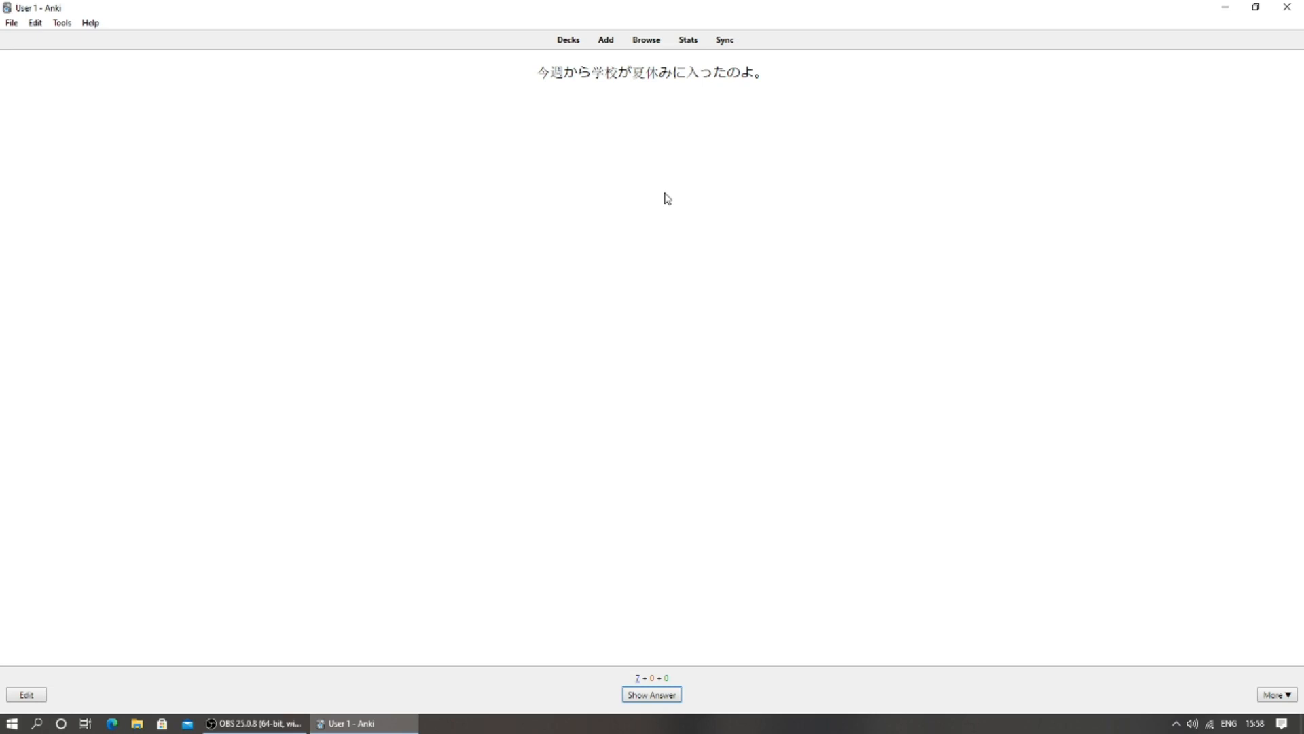
{"action": "left_click", "coordinate": [653, 694]}
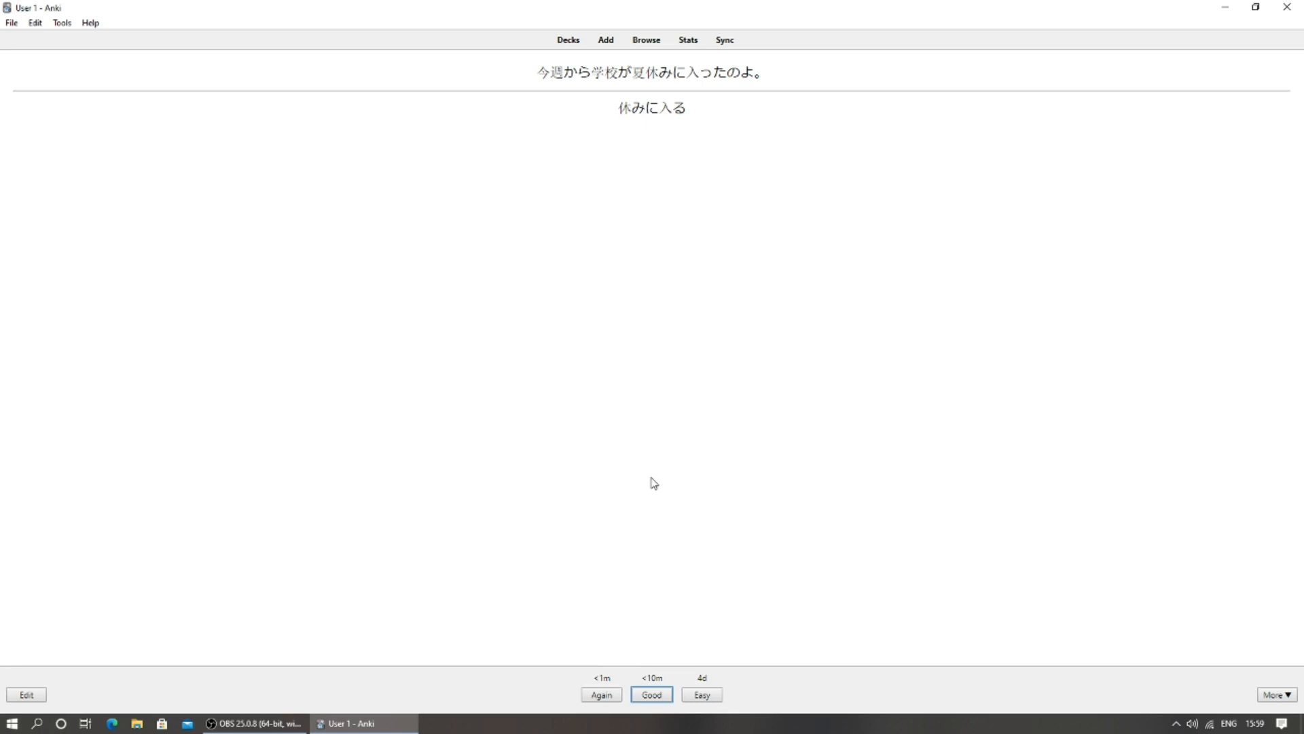
{"action": "left_click", "coordinate": [646, 699]}
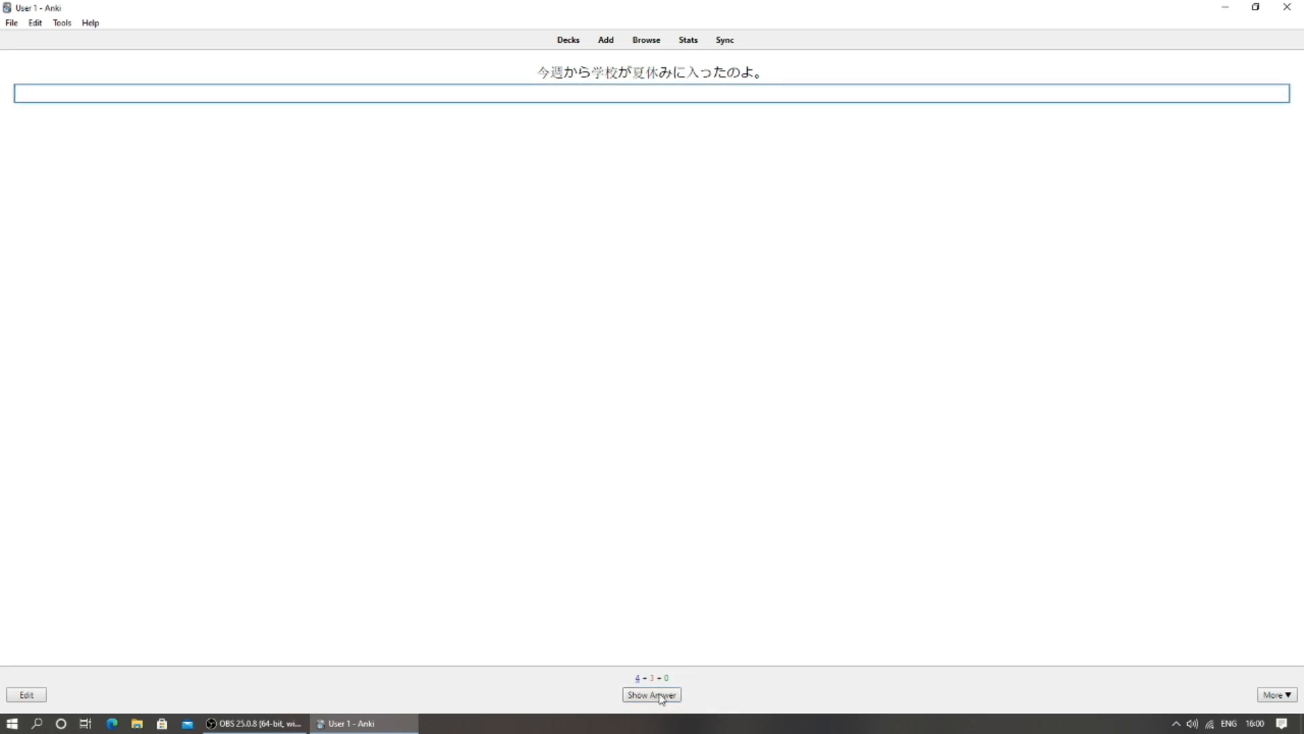
Answer the type-in card with "The school started summer vacation this week.", check it against the stored answer and rate it Good.
{"action": "left_click", "coordinate": [632, 95]}
{"action": "type", "text": "The Sc"}
{"action": "key", "text": "BackSpace"}
{"action": "key", "text": "BackSpace"}
{"action": "type", "text": "school started"}
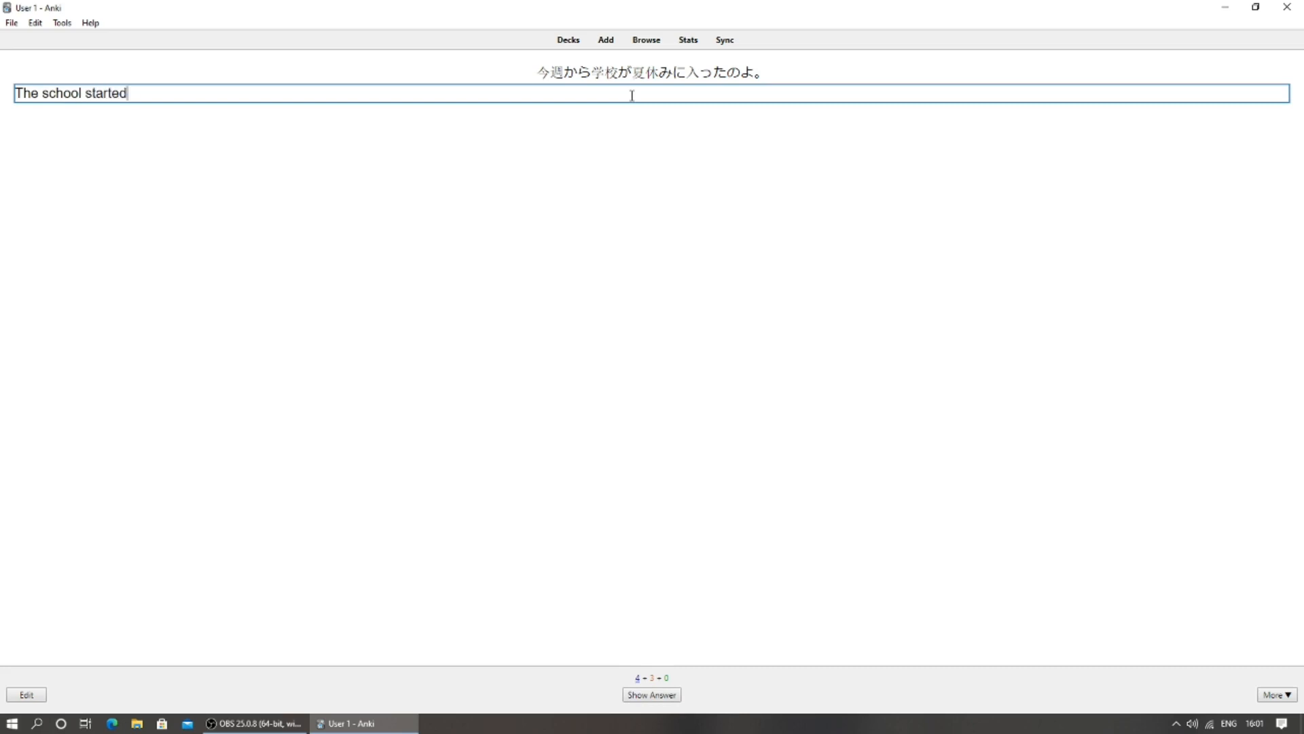
{"action": "type", "text": " summer vacation this week."}
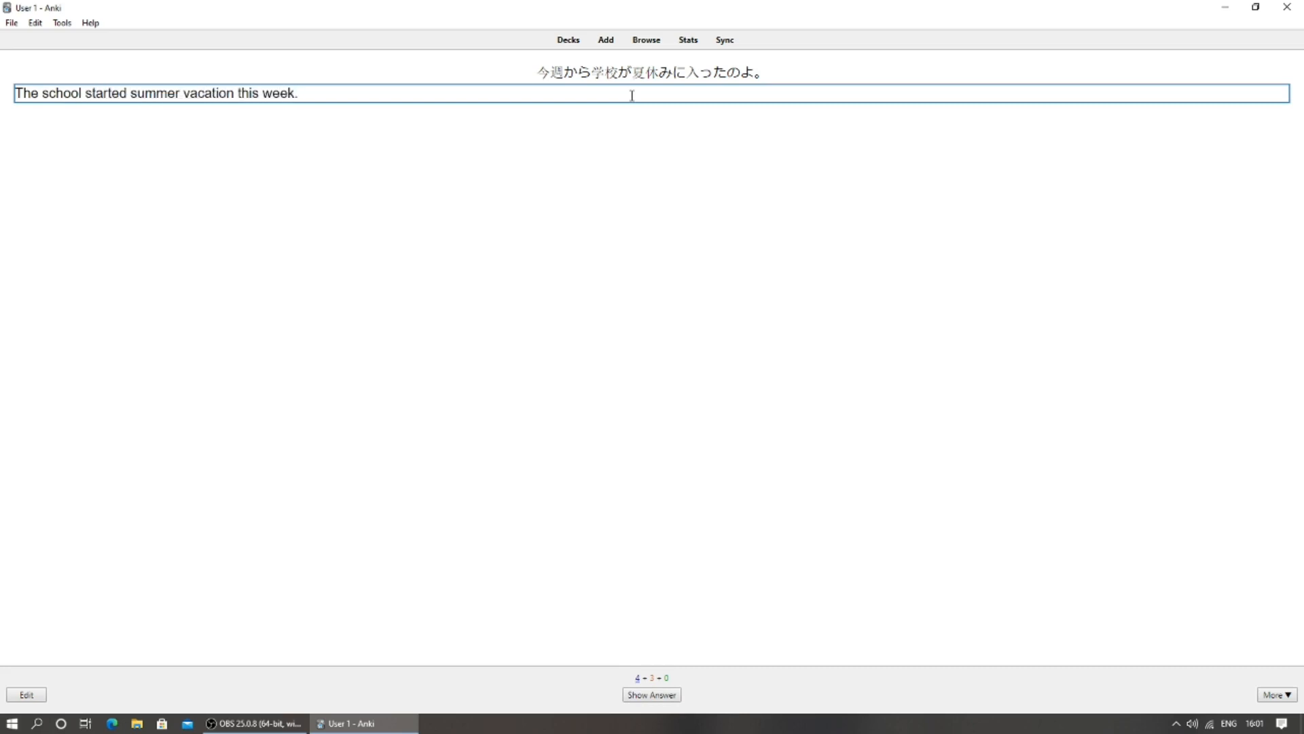
{"action": "key", "text": "Return"}
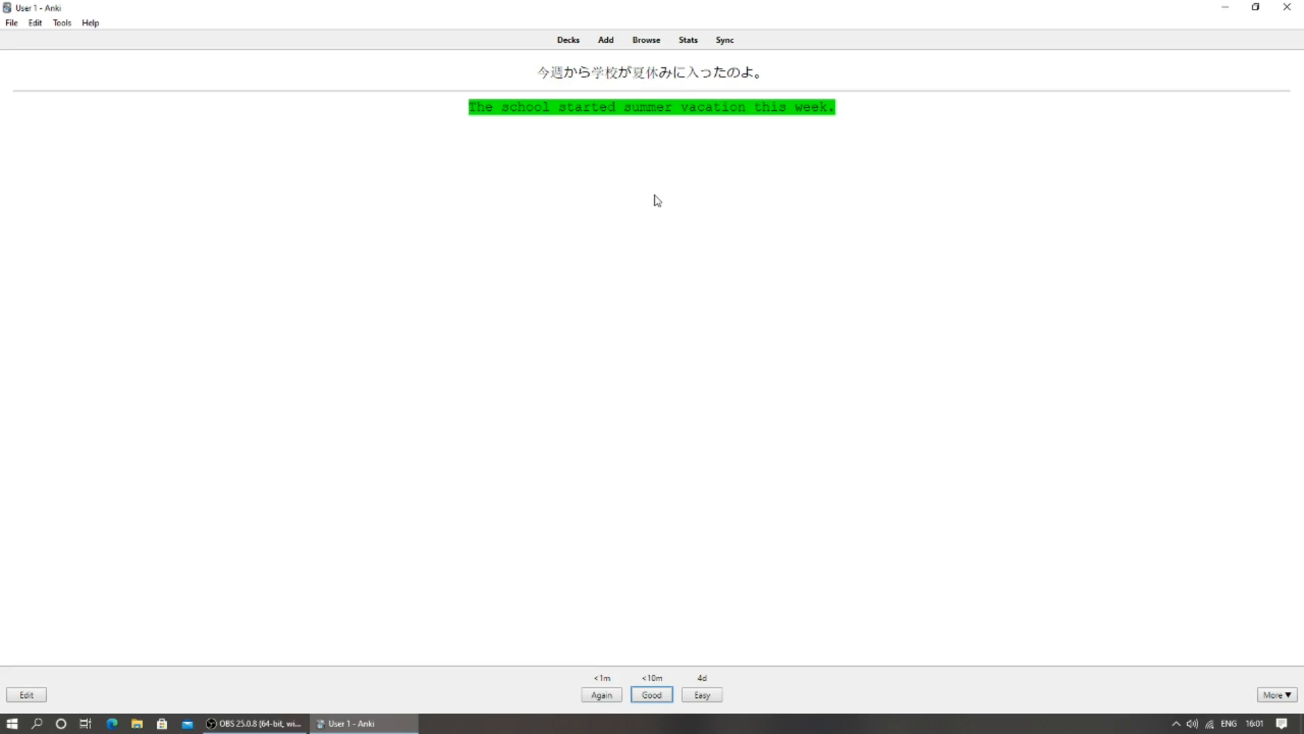
{"action": "key", "text": "space"}
Reveal the answers of the remaining cards and rate them Good until the deck's study session is complete.
{"action": "key", "text": "space"}
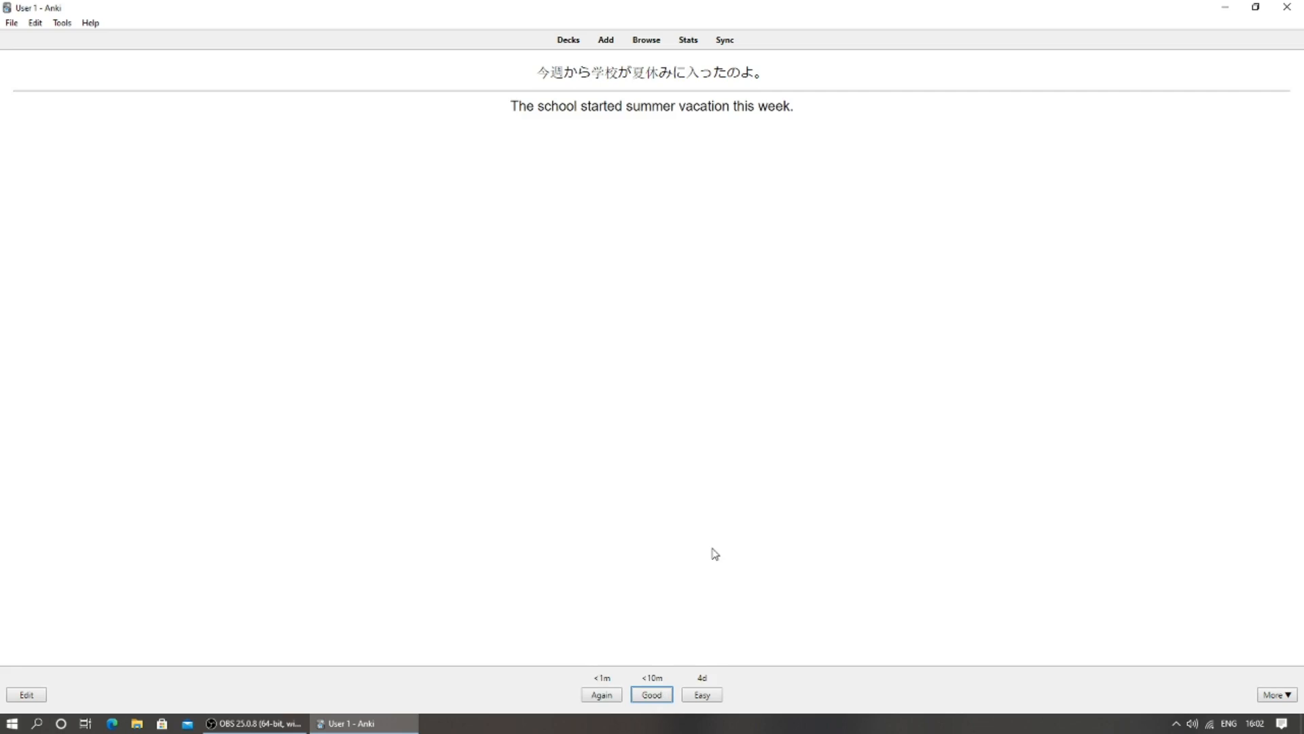
{"action": "key", "text": "space"}
{"action": "key", "text": "space"}
{"action": "key", "text": "space"}
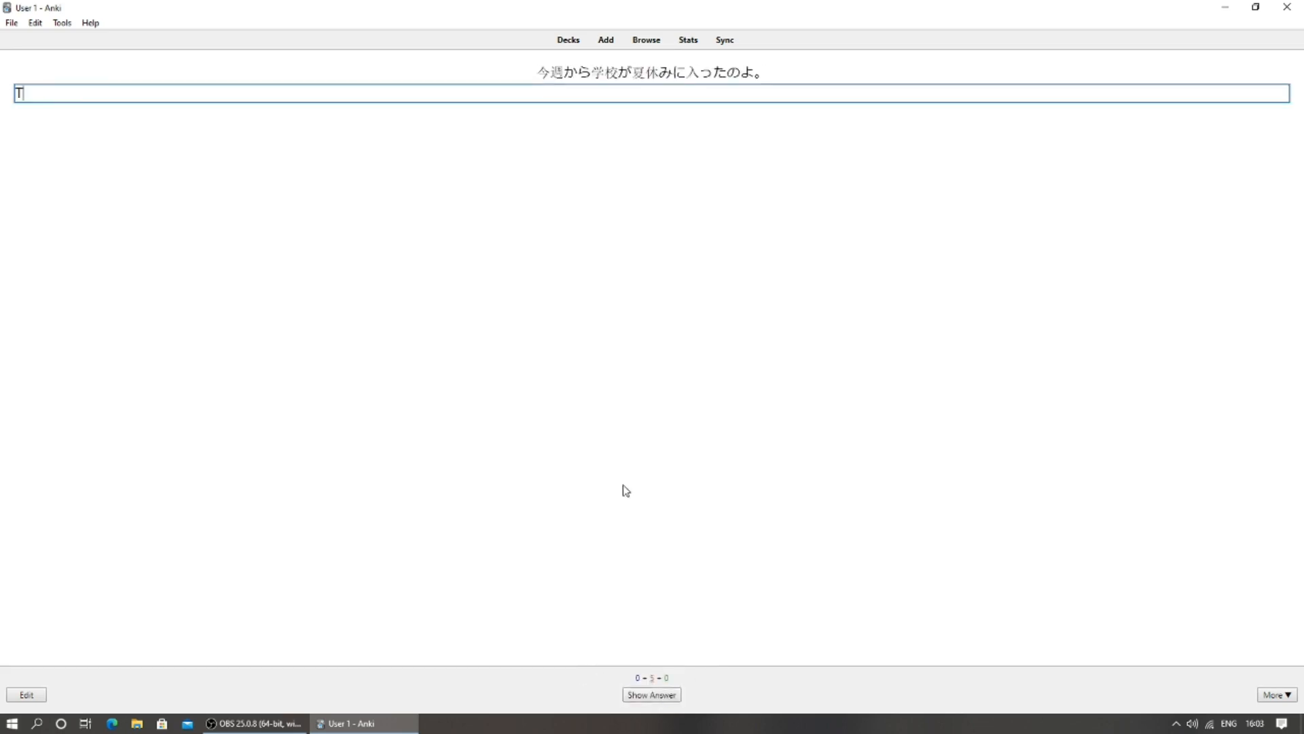
{"action": "left_click", "coordinate": [656, 697]}
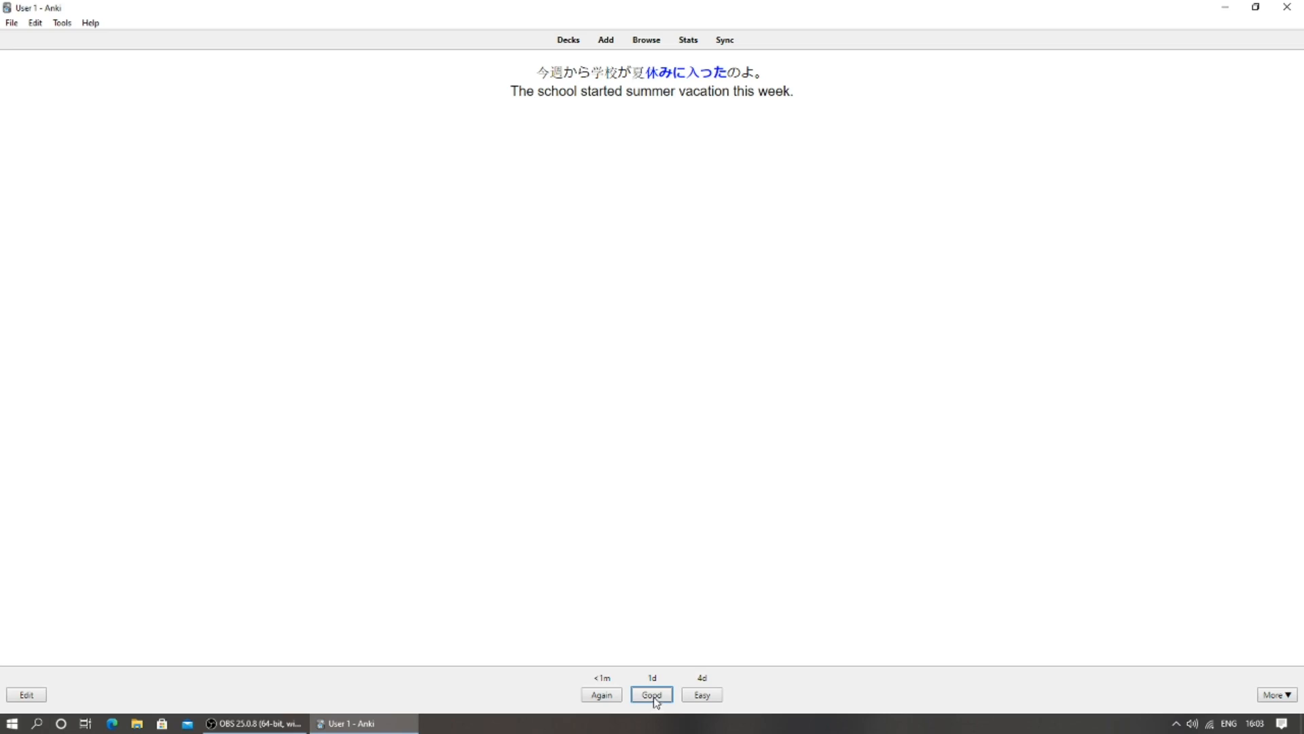
{"action": "left_click", "coordinate": [657, 702]}
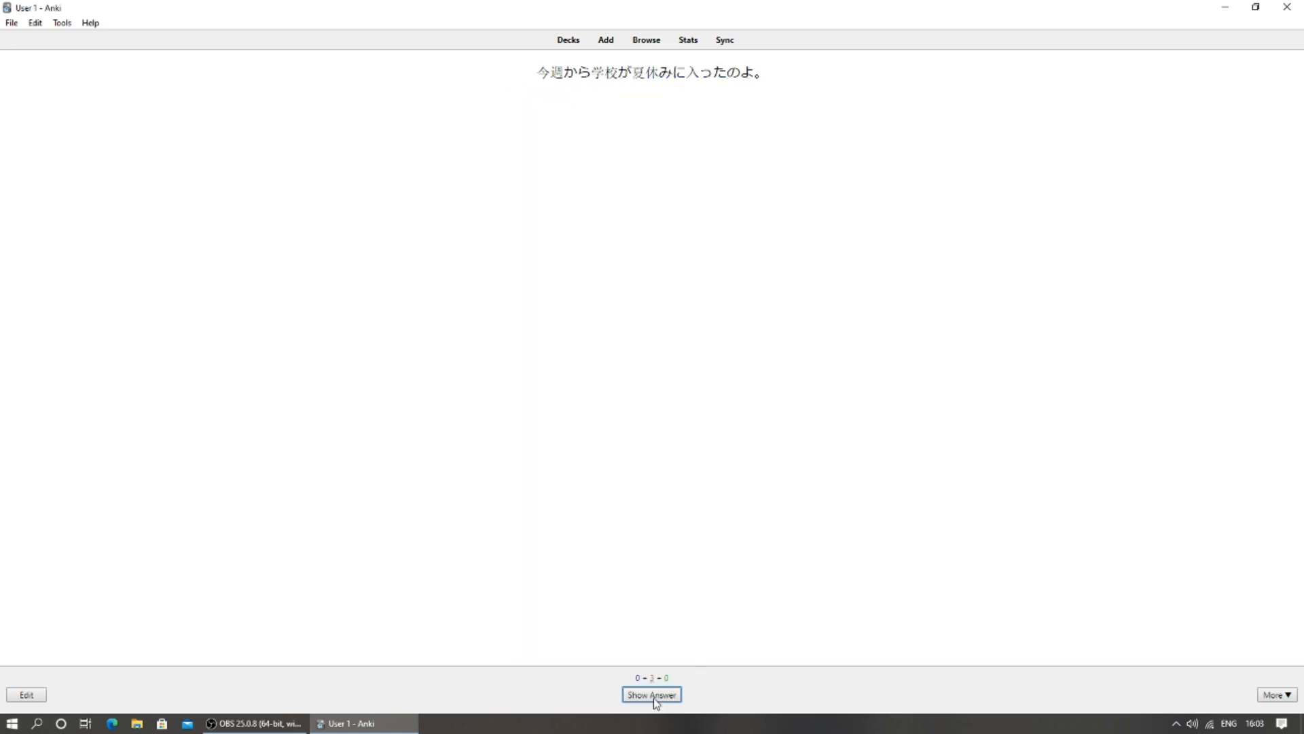
{"action": "left_click", "coordinate": [656, 703]}
{"action": "left_click", "coordinate": [656, 702]}
{"action": "left_click", "coordinate": [656, 702]}
{"action": "left_click", "coordinate": [657, 702]}
{"action": "left_click", "coordinate": [656, 702]}
{"action": "left_click", "coordinate": [656, 702]}
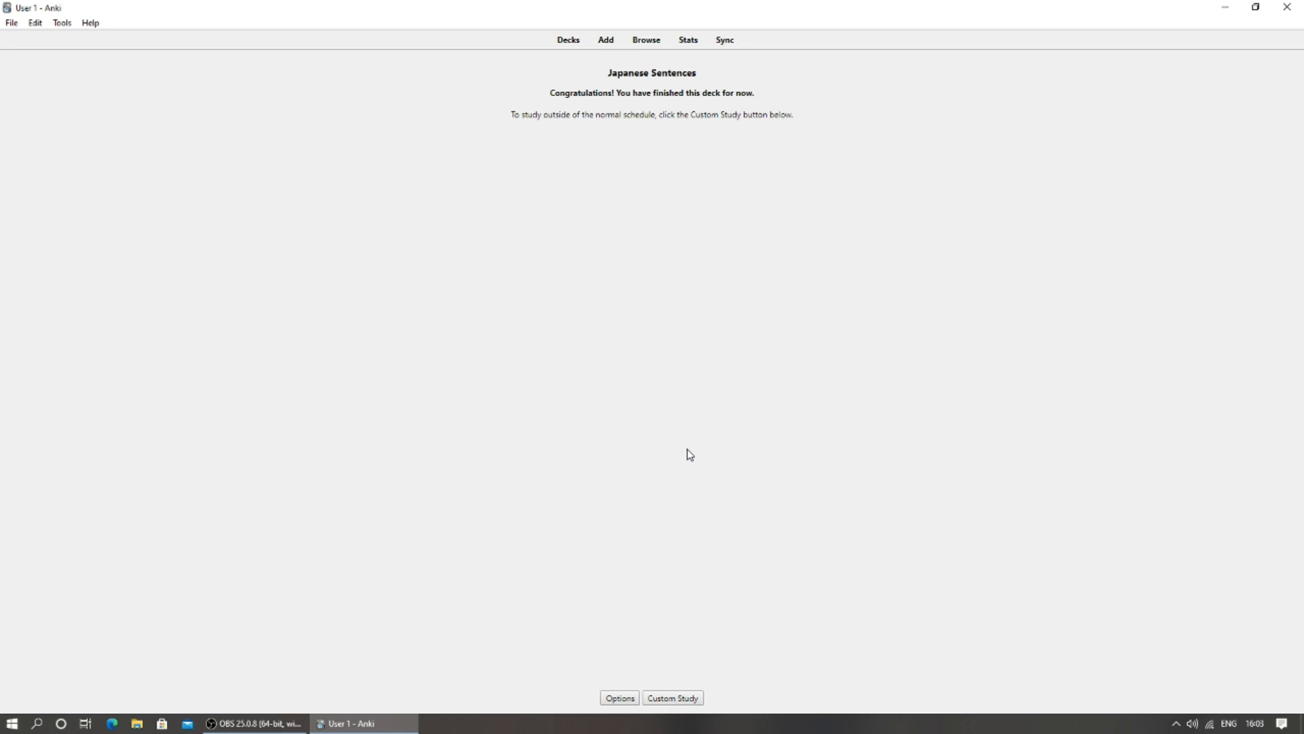
Examine the current deck's statistics from Today down to Added, close them and return to the deck list.
{"action": "left_click", "coordinate": [688, 42]}
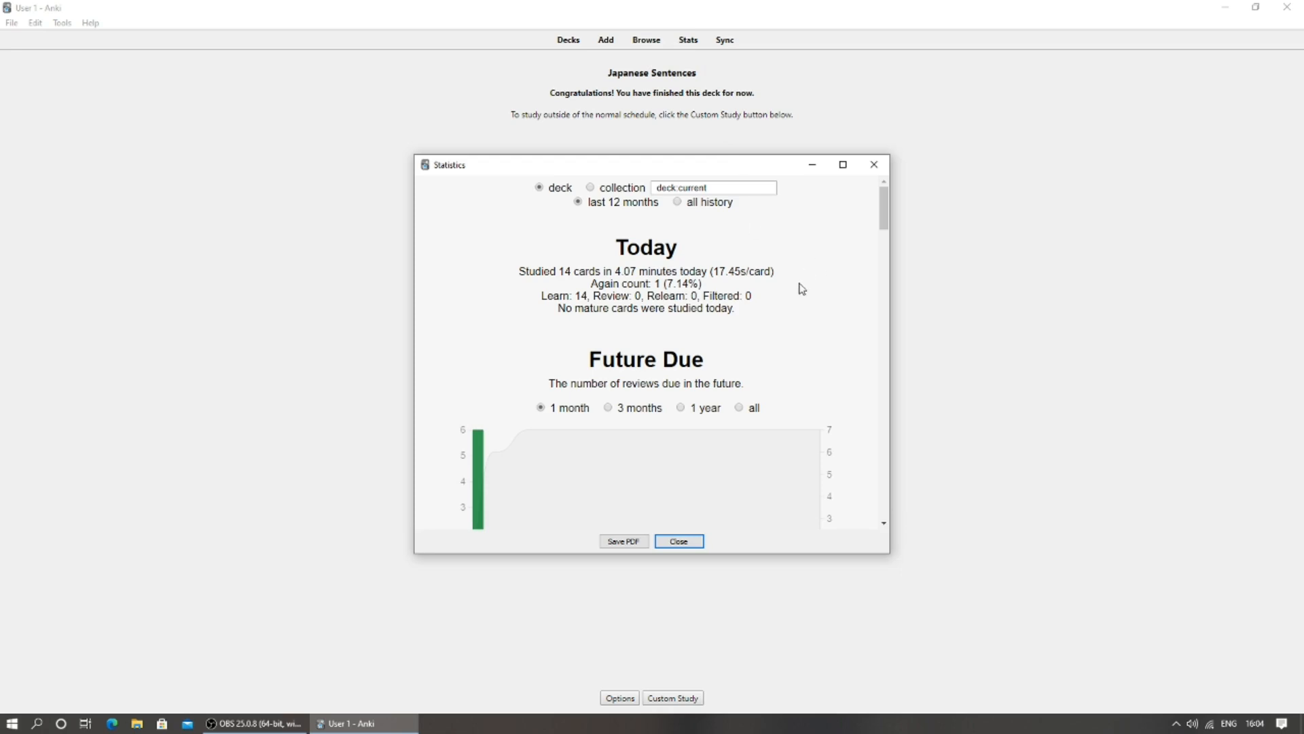
{"action": "scroll", "coordinate": [788, 303], "scroll_direction": "down", "scroll_amount": 3}
{"action": "scroll", "coordinate": [790, 312], "scroll_direction": "down", "scroll_amount": 6}
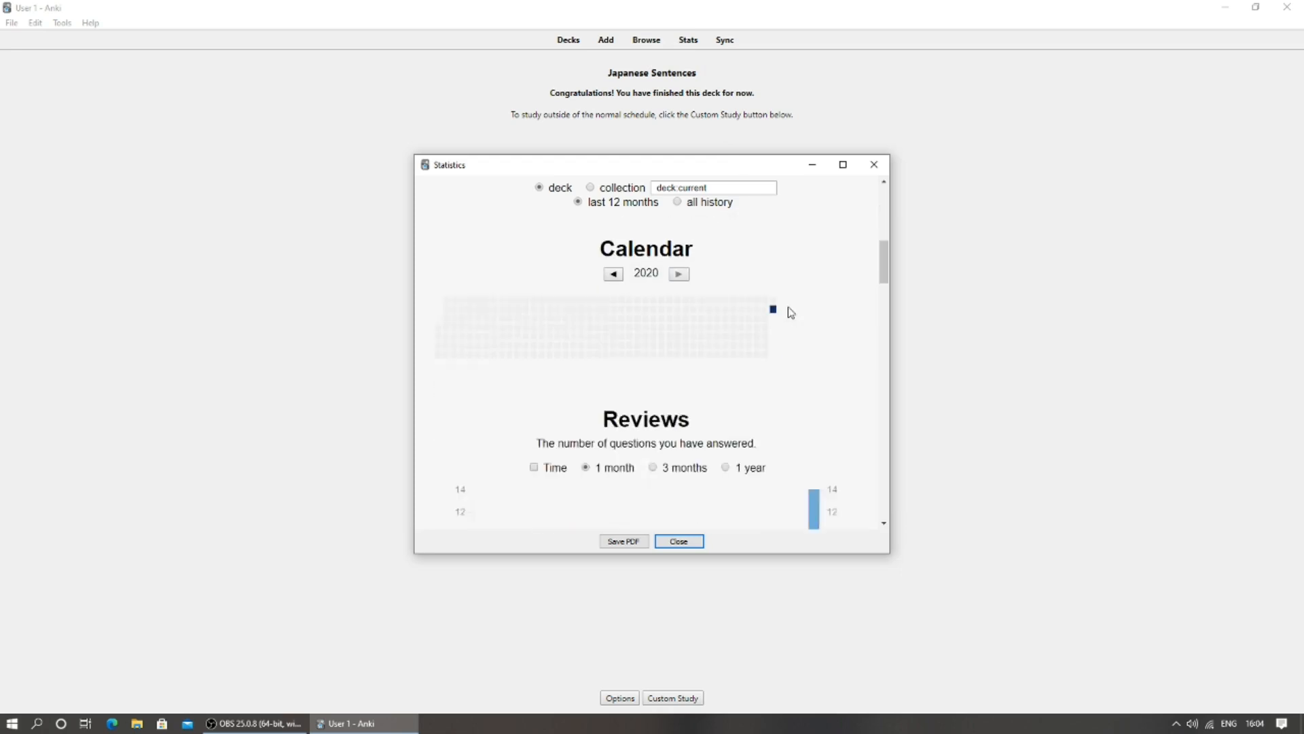
{"action": "scroll", "coordinate": [789, 311], "scroll_direction": "down", "scroll_amount": 5}
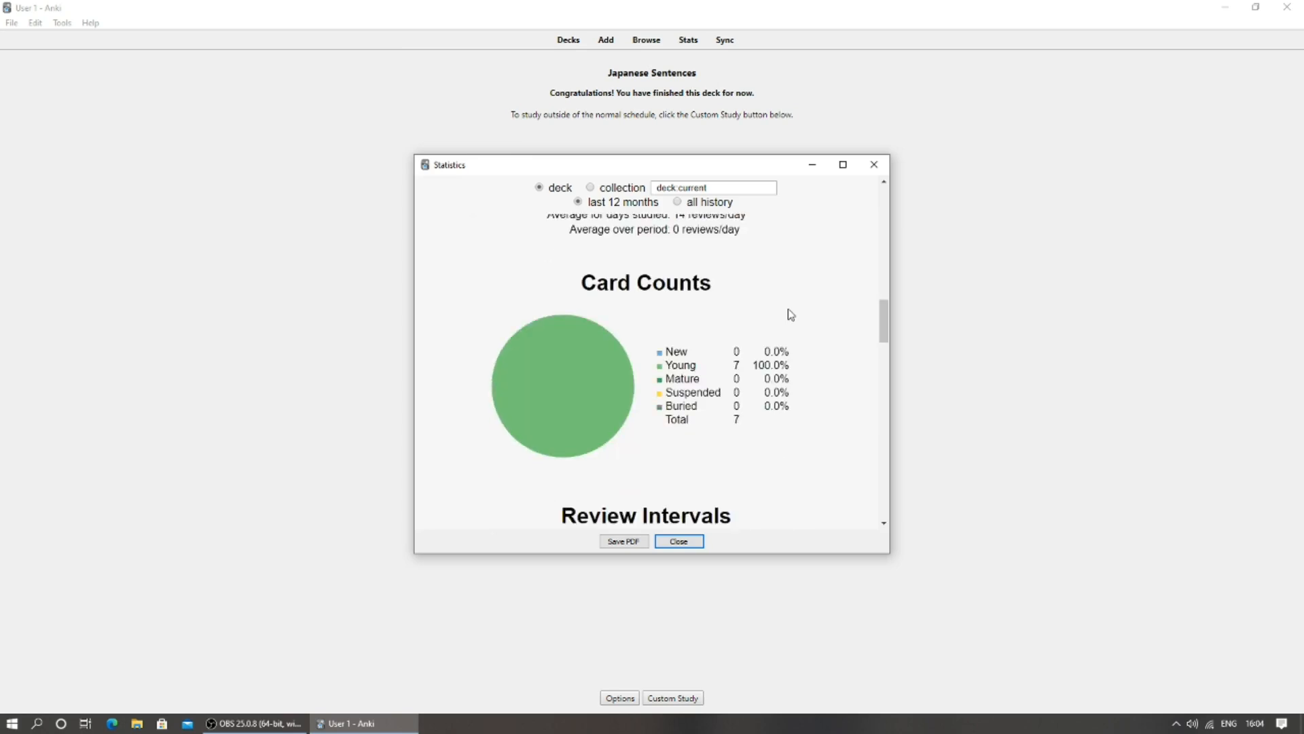
{"action": "scroll", "coordinate": [790, 314], "scroll_direction": "down", "scroll_amount": 8}
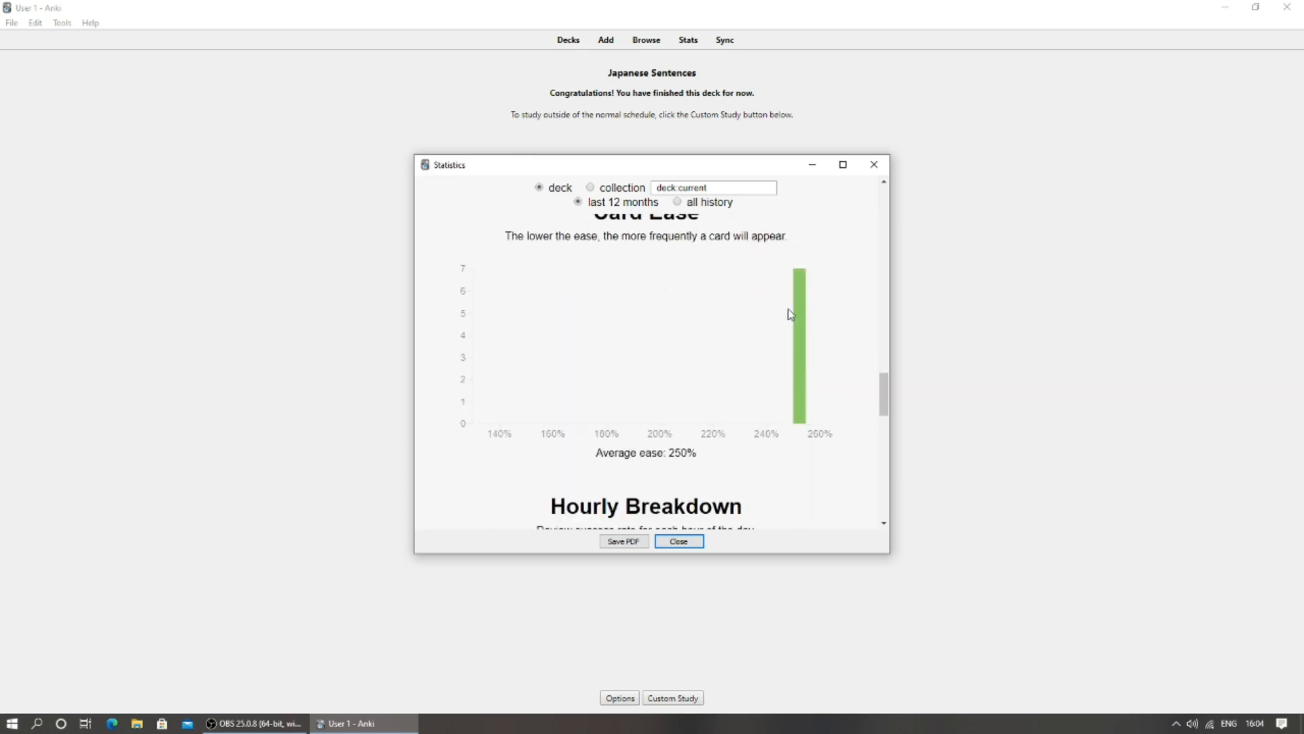
{"action": "scroll", "coordinate": [790, 316], "scroll_direction": "down", "scroll_amount": 6}
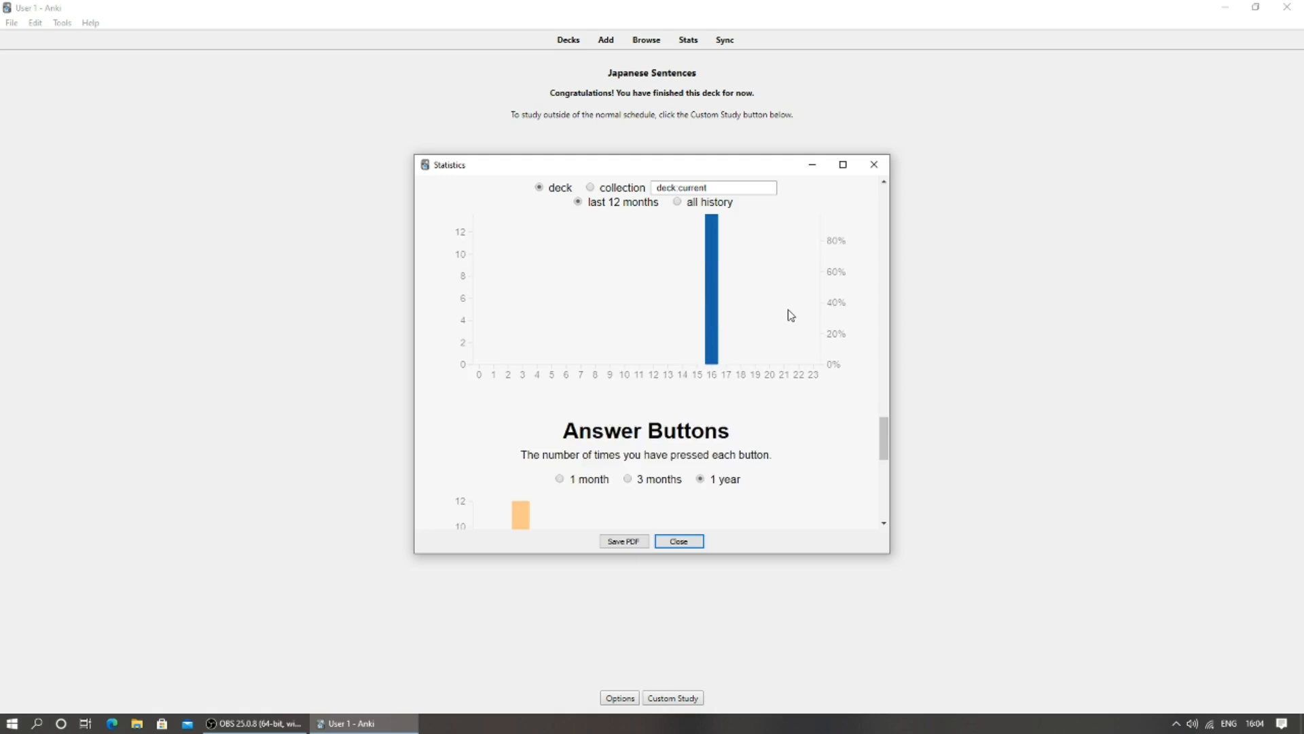
{"action": "scroll", "coordinate": [788, 314], "scroll_direction": "down", "scroll_amount": 2}
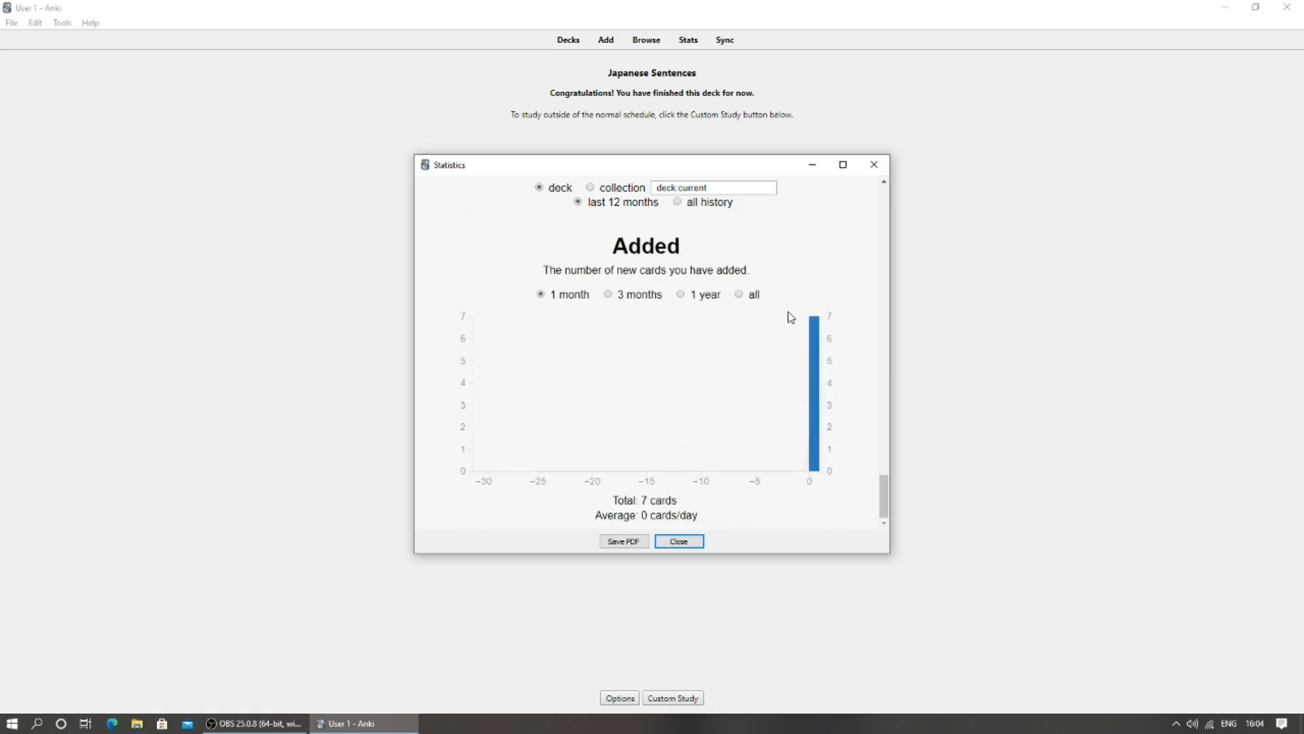
{"action": "left_click_drag", "start_coordinate": [884, 475], "coordinate": [875, 192]}
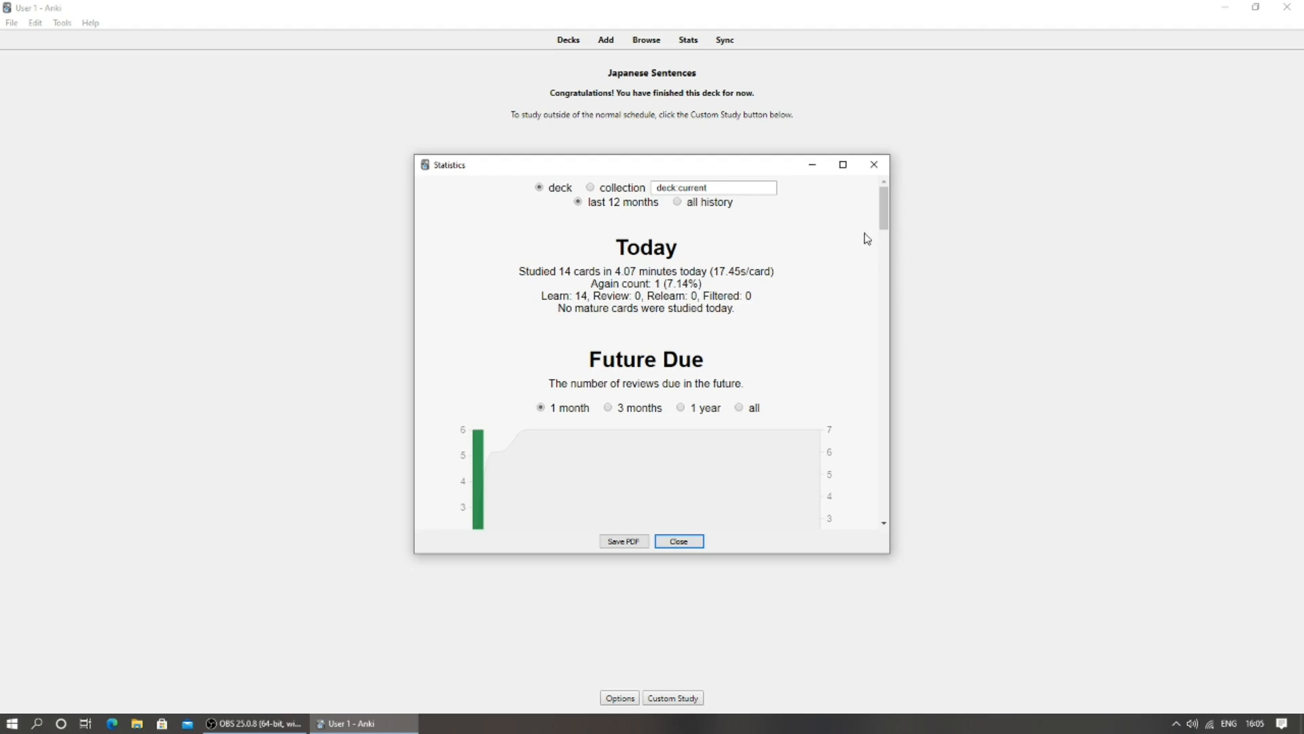
{"action": "left_click", "coordinate": [872, 166]}
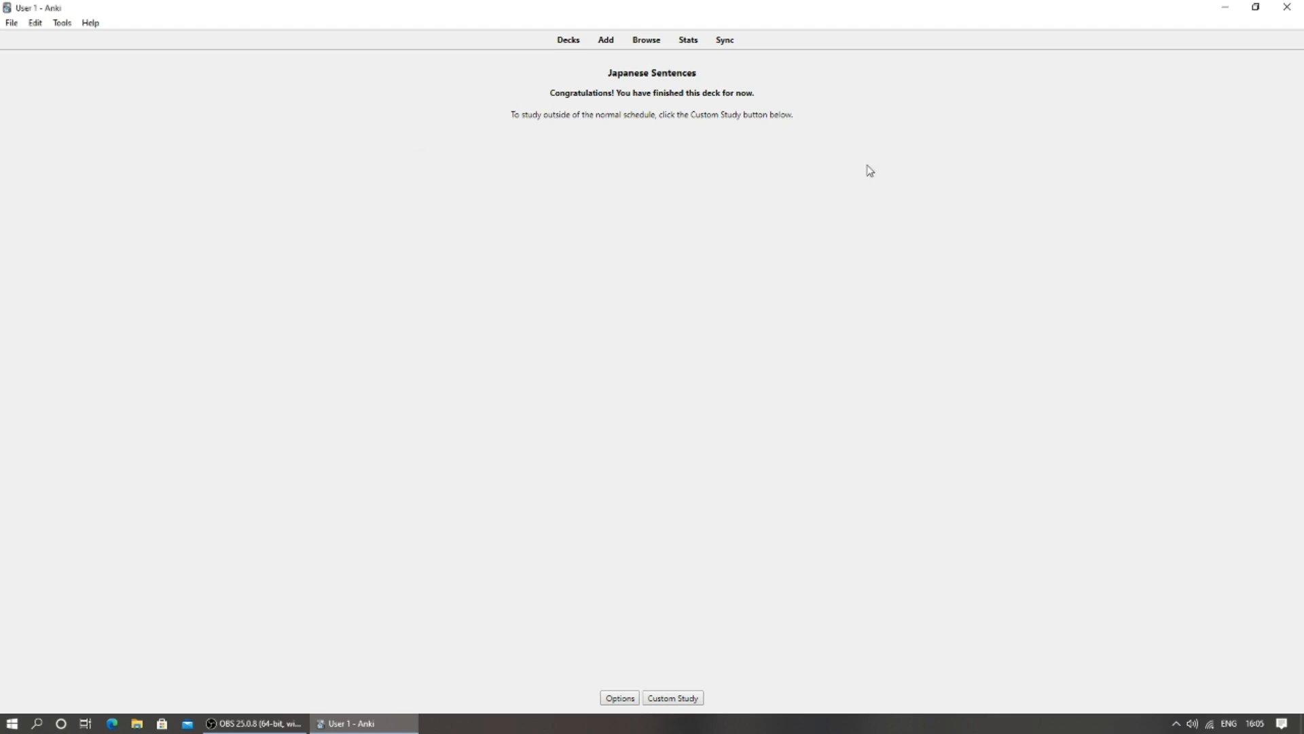
{"action": "left_click", "coordinate": [575, 42]}
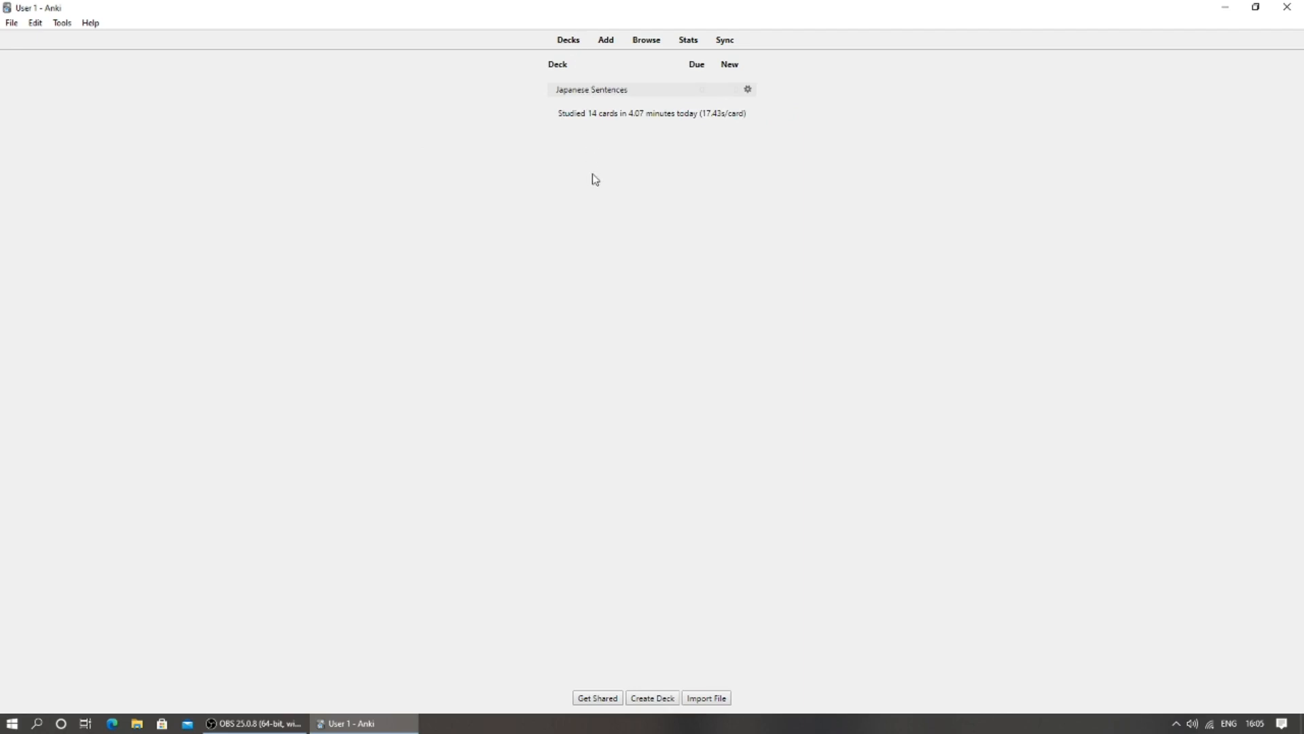